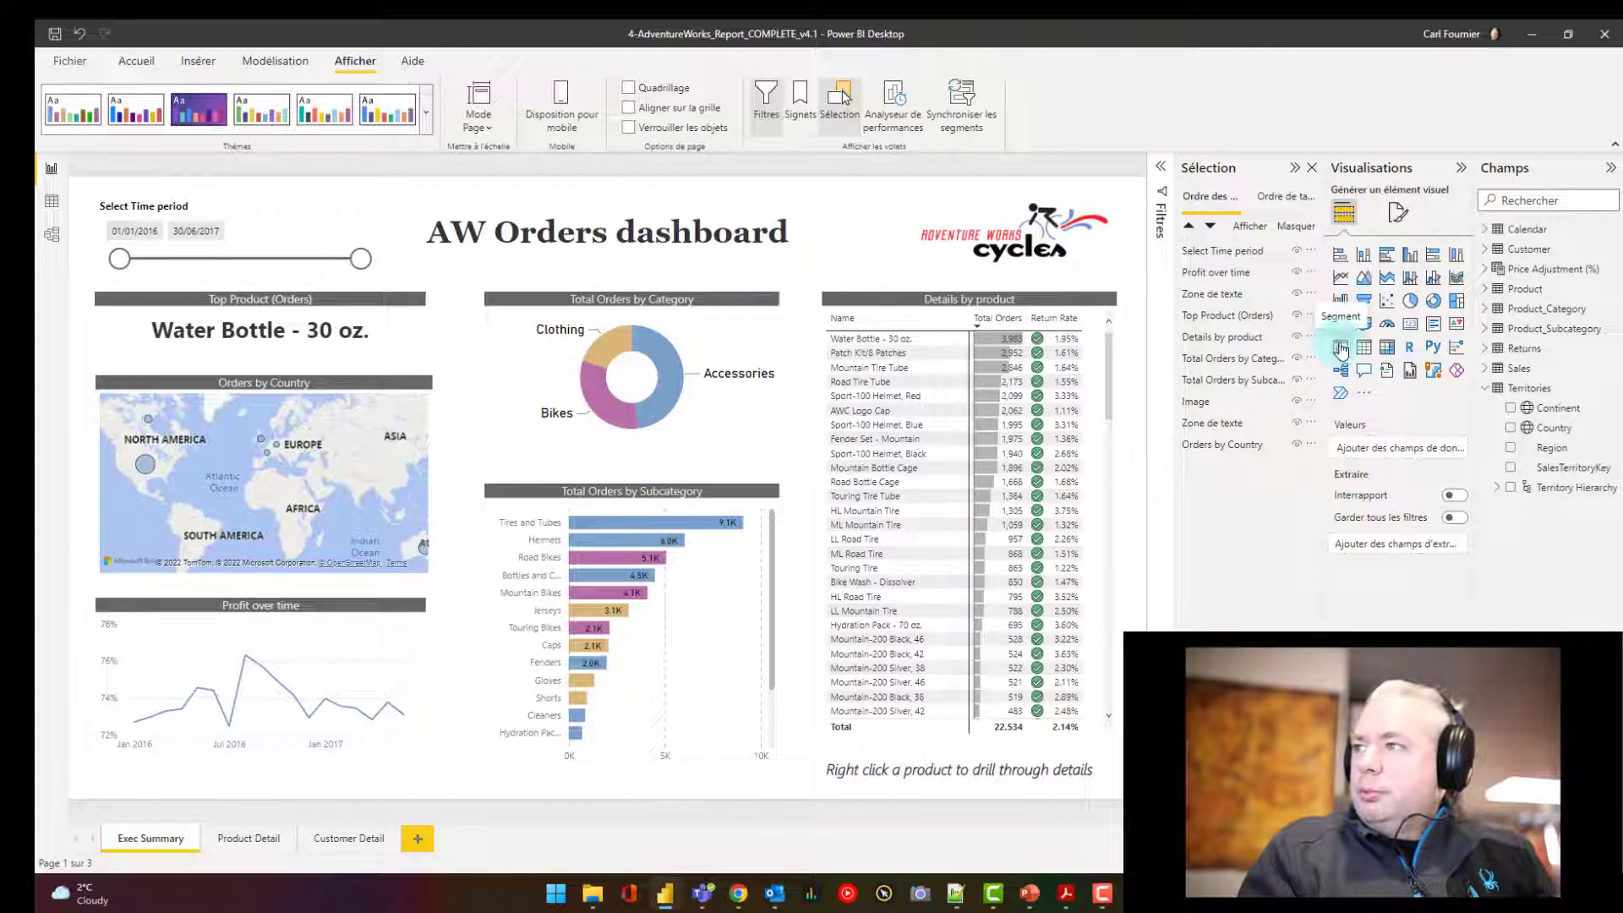
- Add a slicer at the page's left edge using the Continent, Country and Region fields from the Territories table
click(1341, 348)
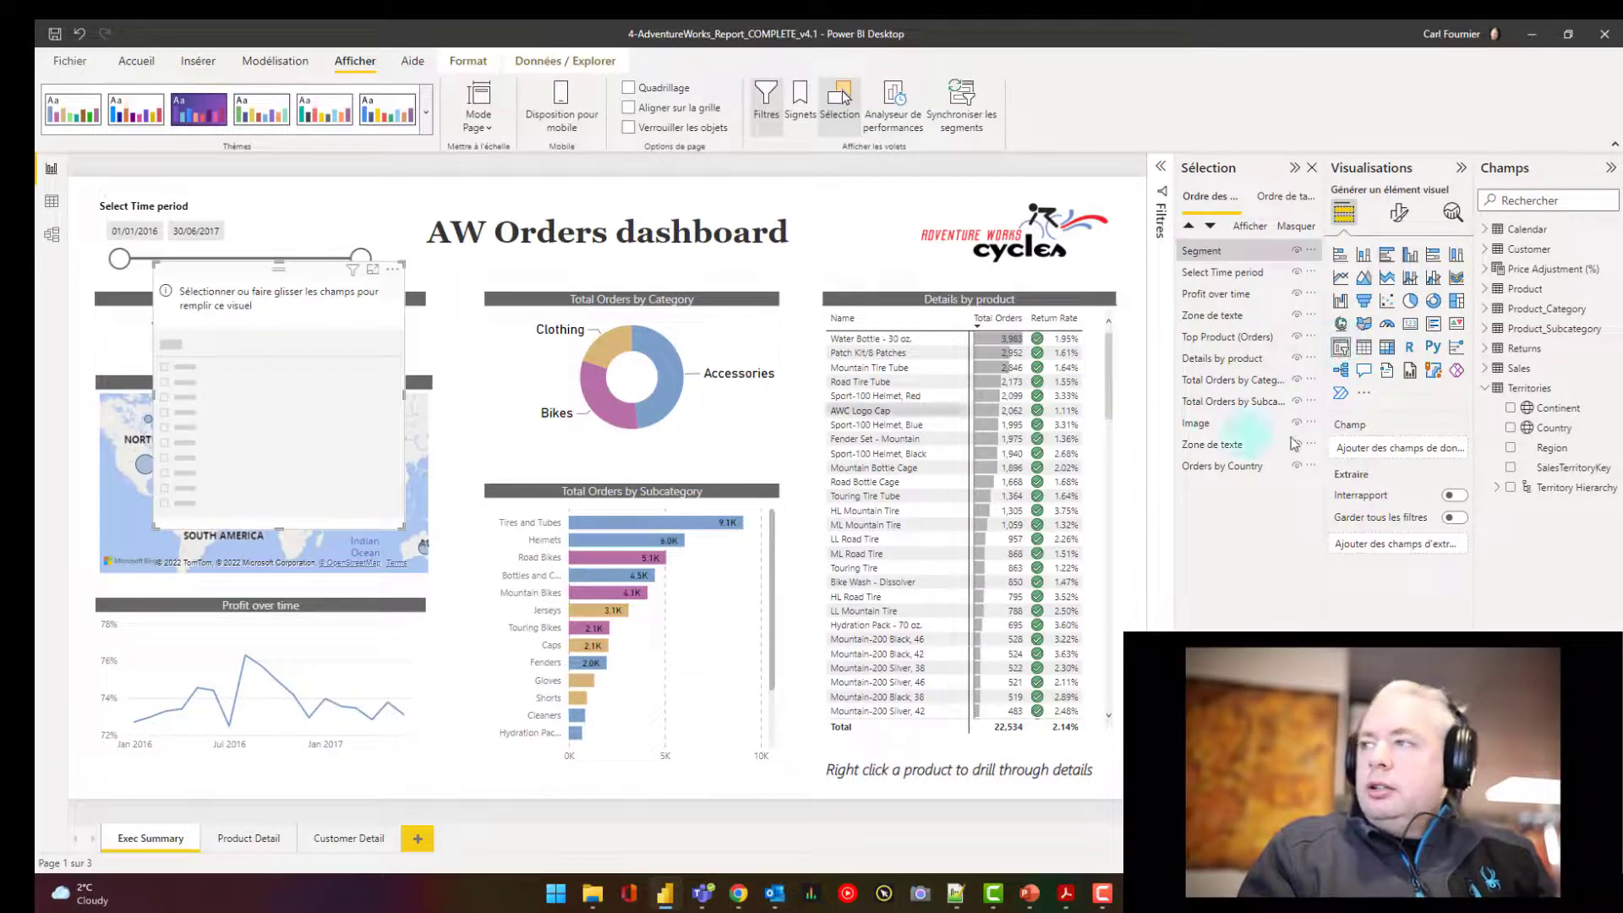
drag(1565, 412, 321, 411)
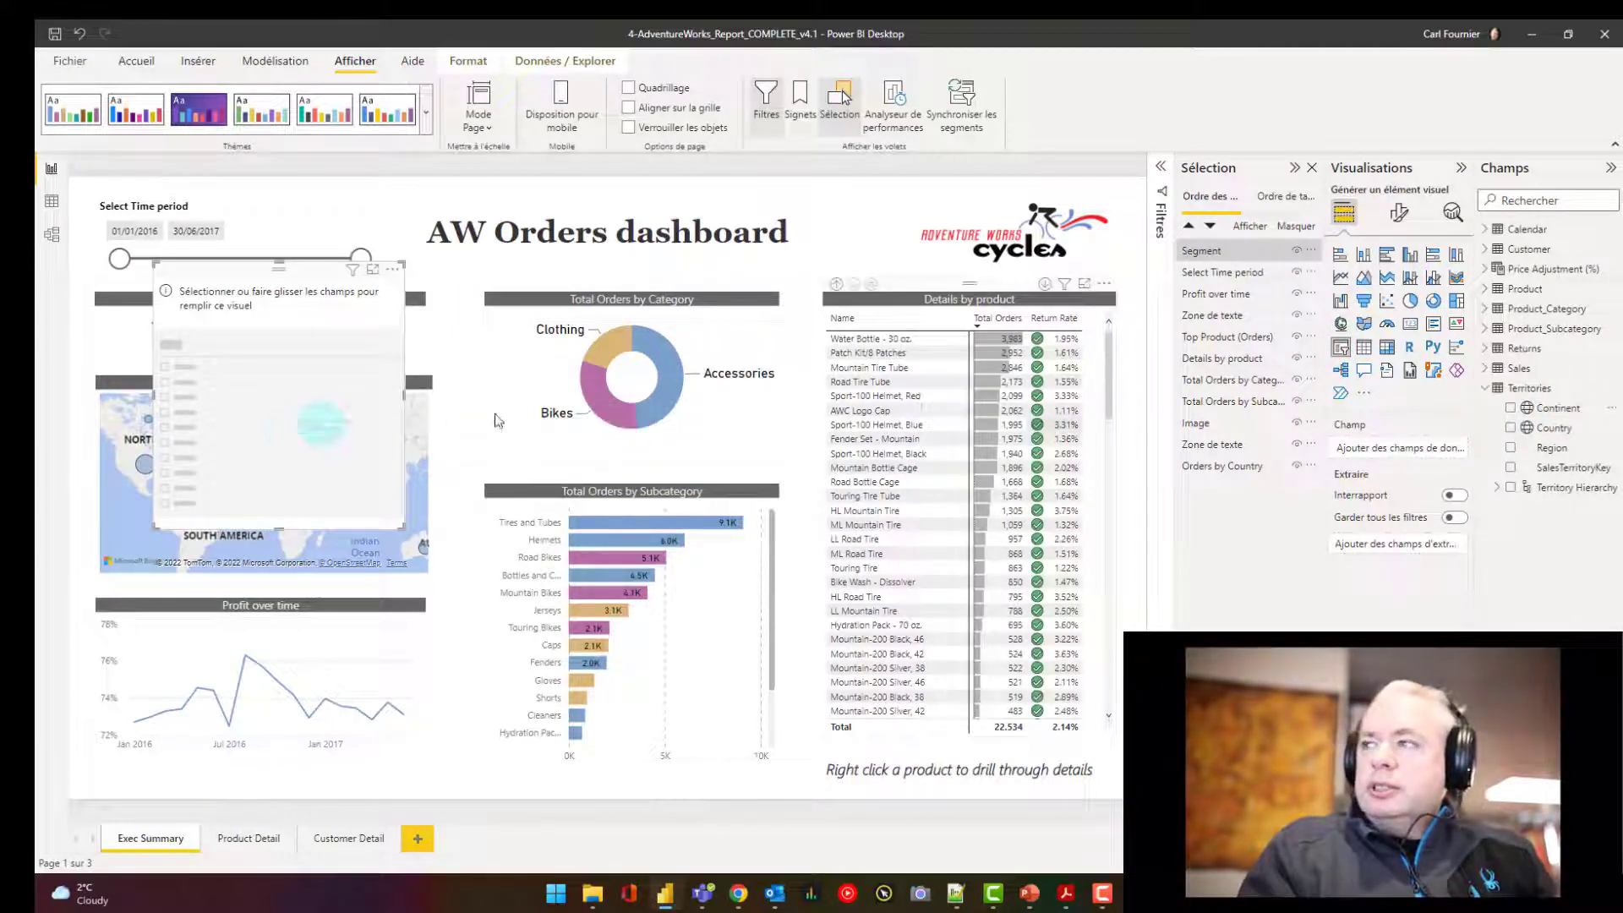
drag(1553, 427, 240, 371)
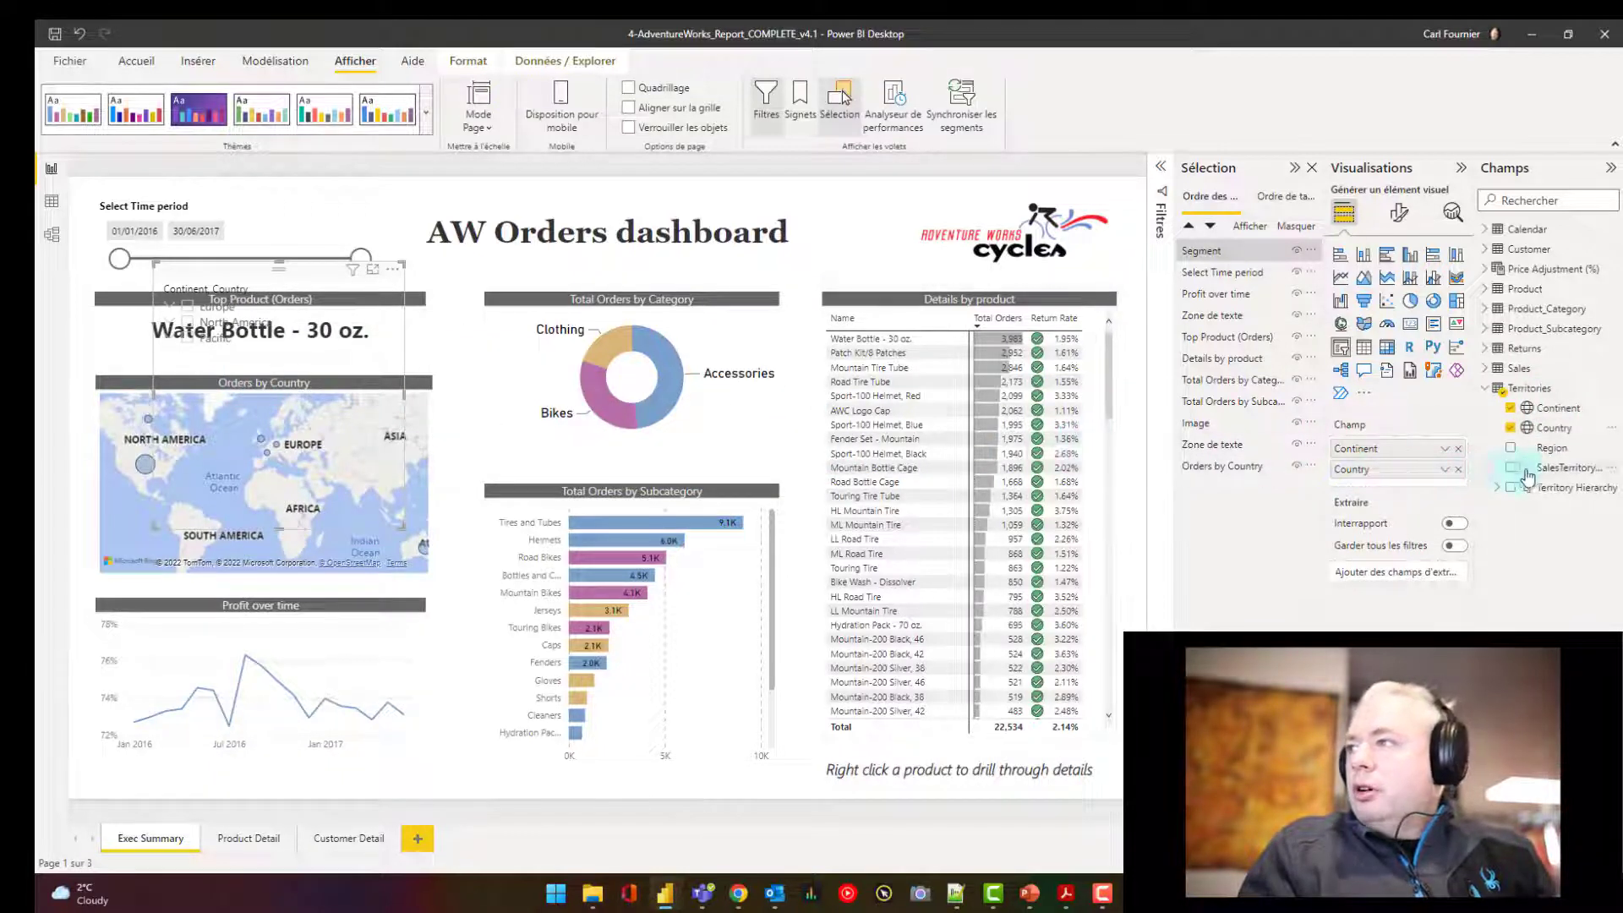
drag(1574, 447, 1455, 492)
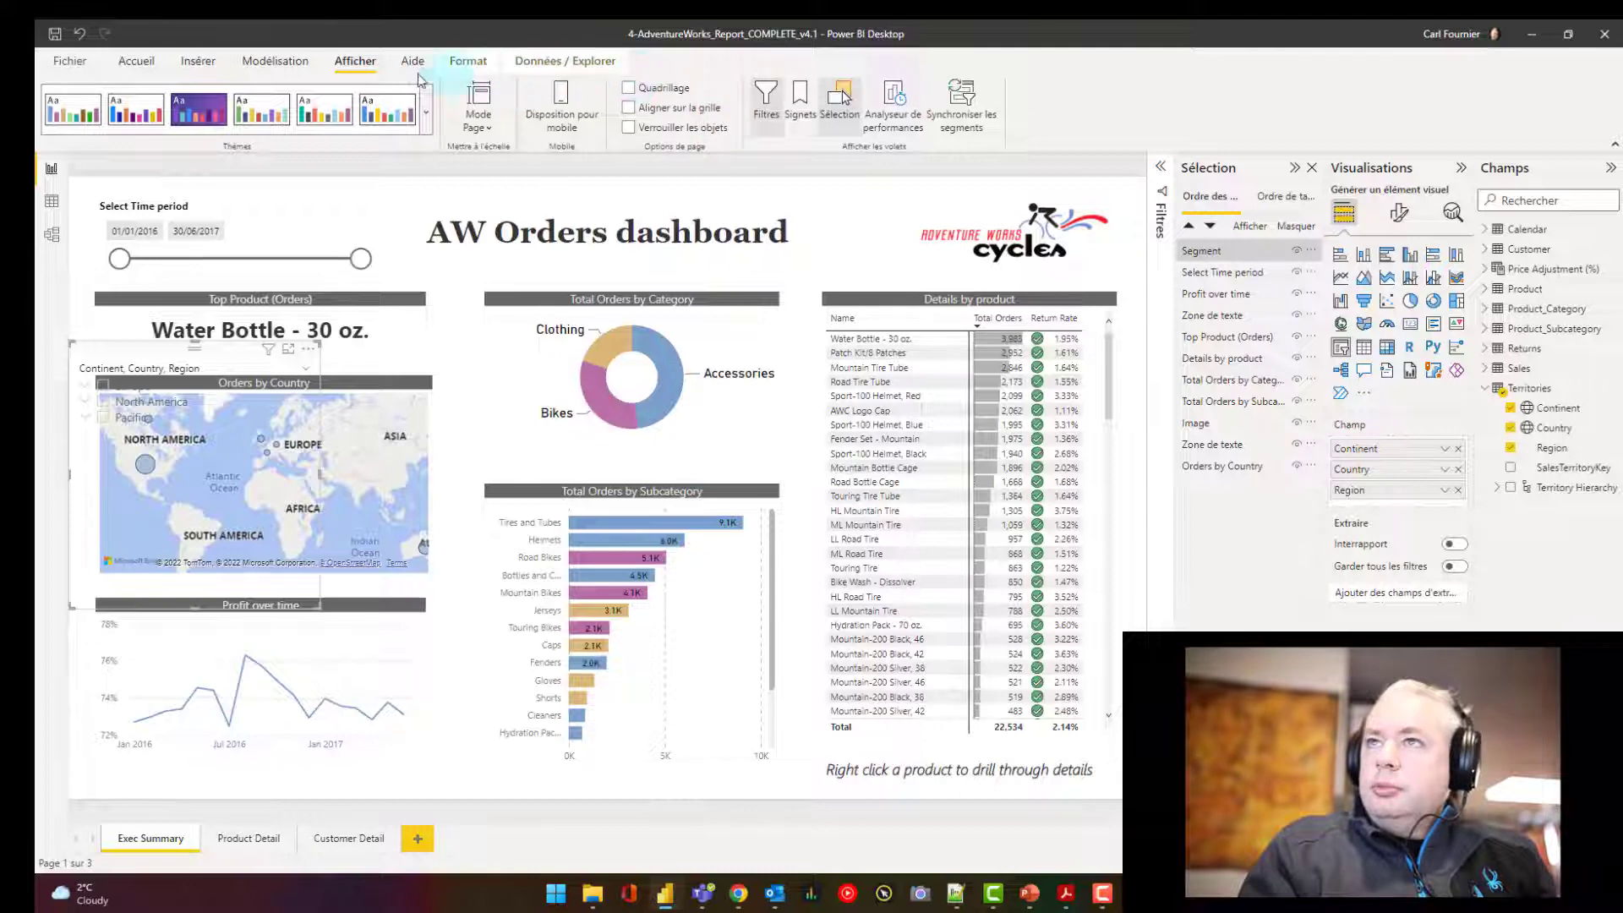
- Insert a rectangle and size it to cover the left column of visuals, from Top Product down to Profit over time
click(195, 67)
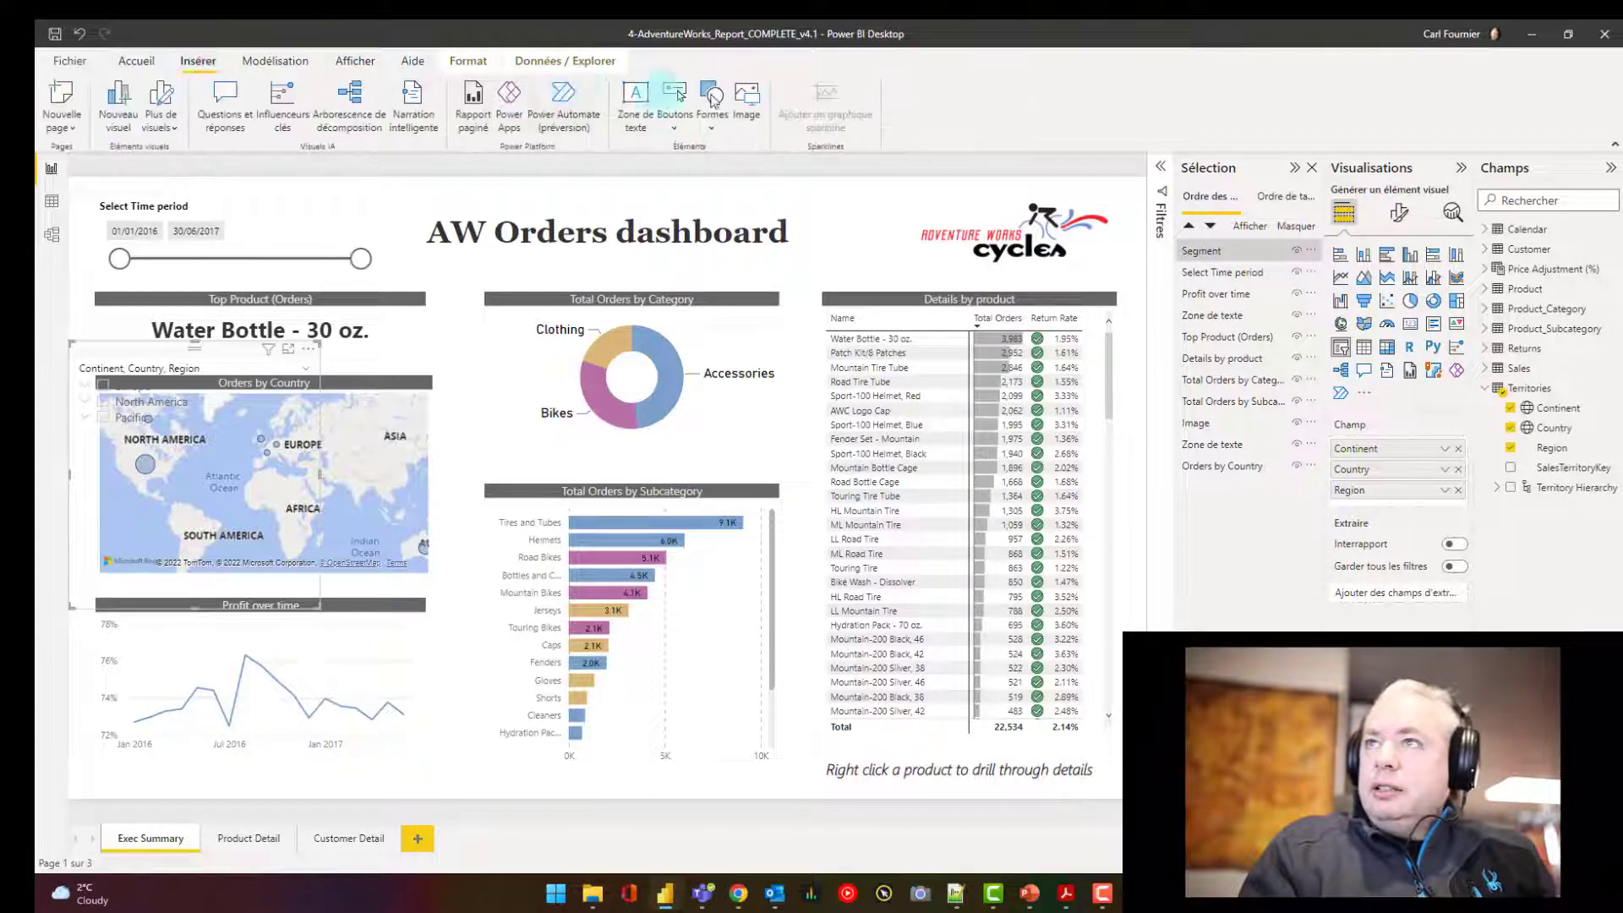
click(710, 95)
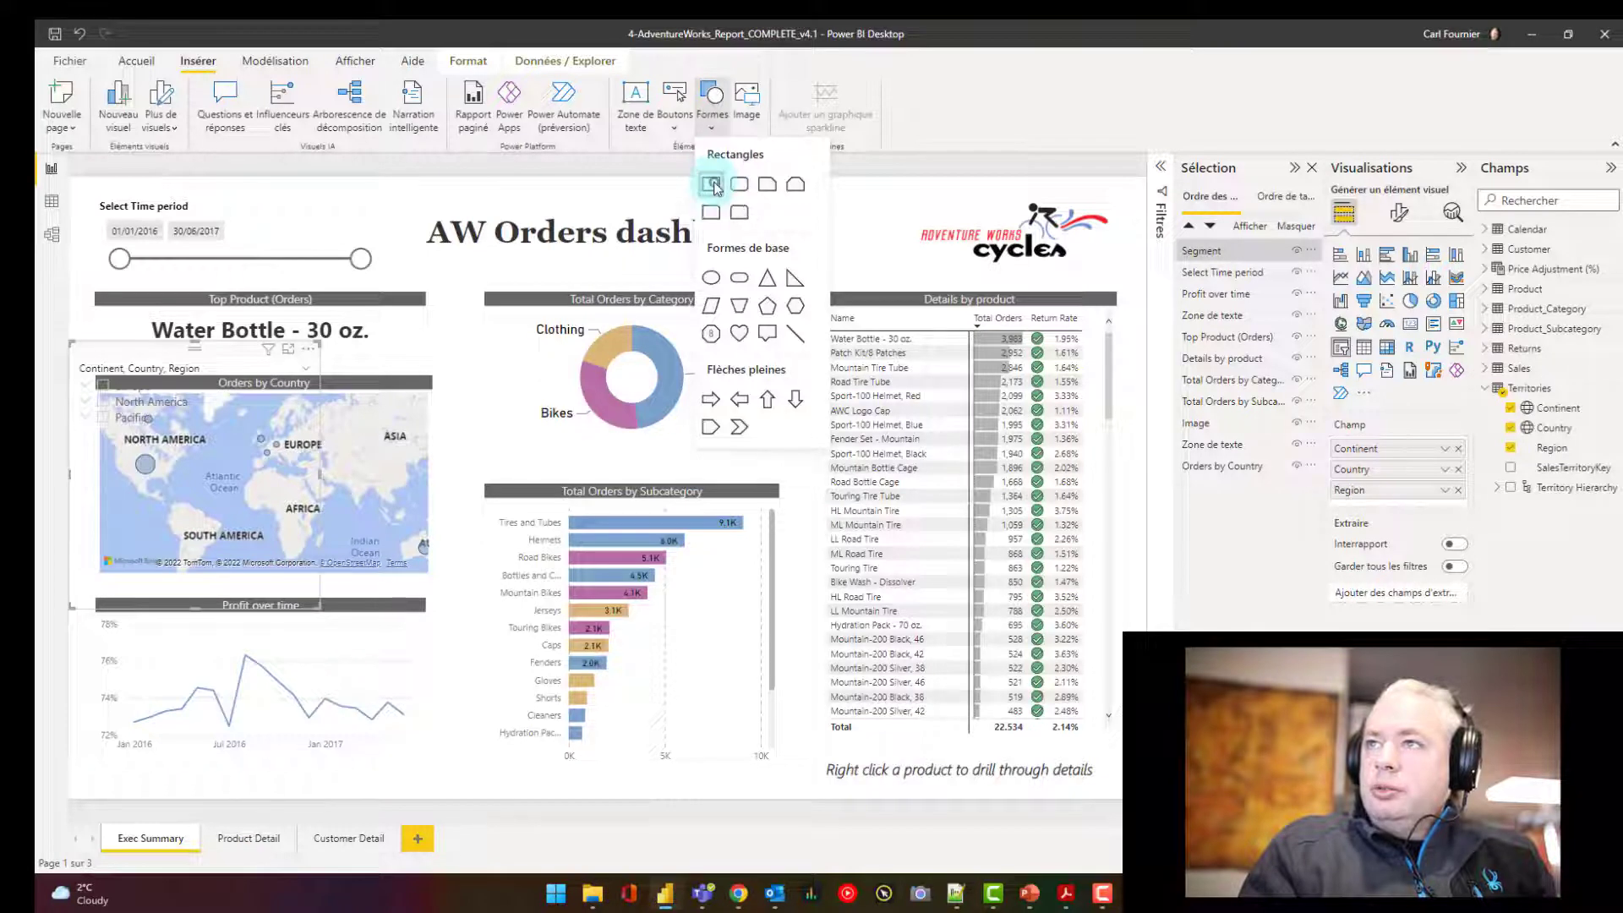
click(712, 186)
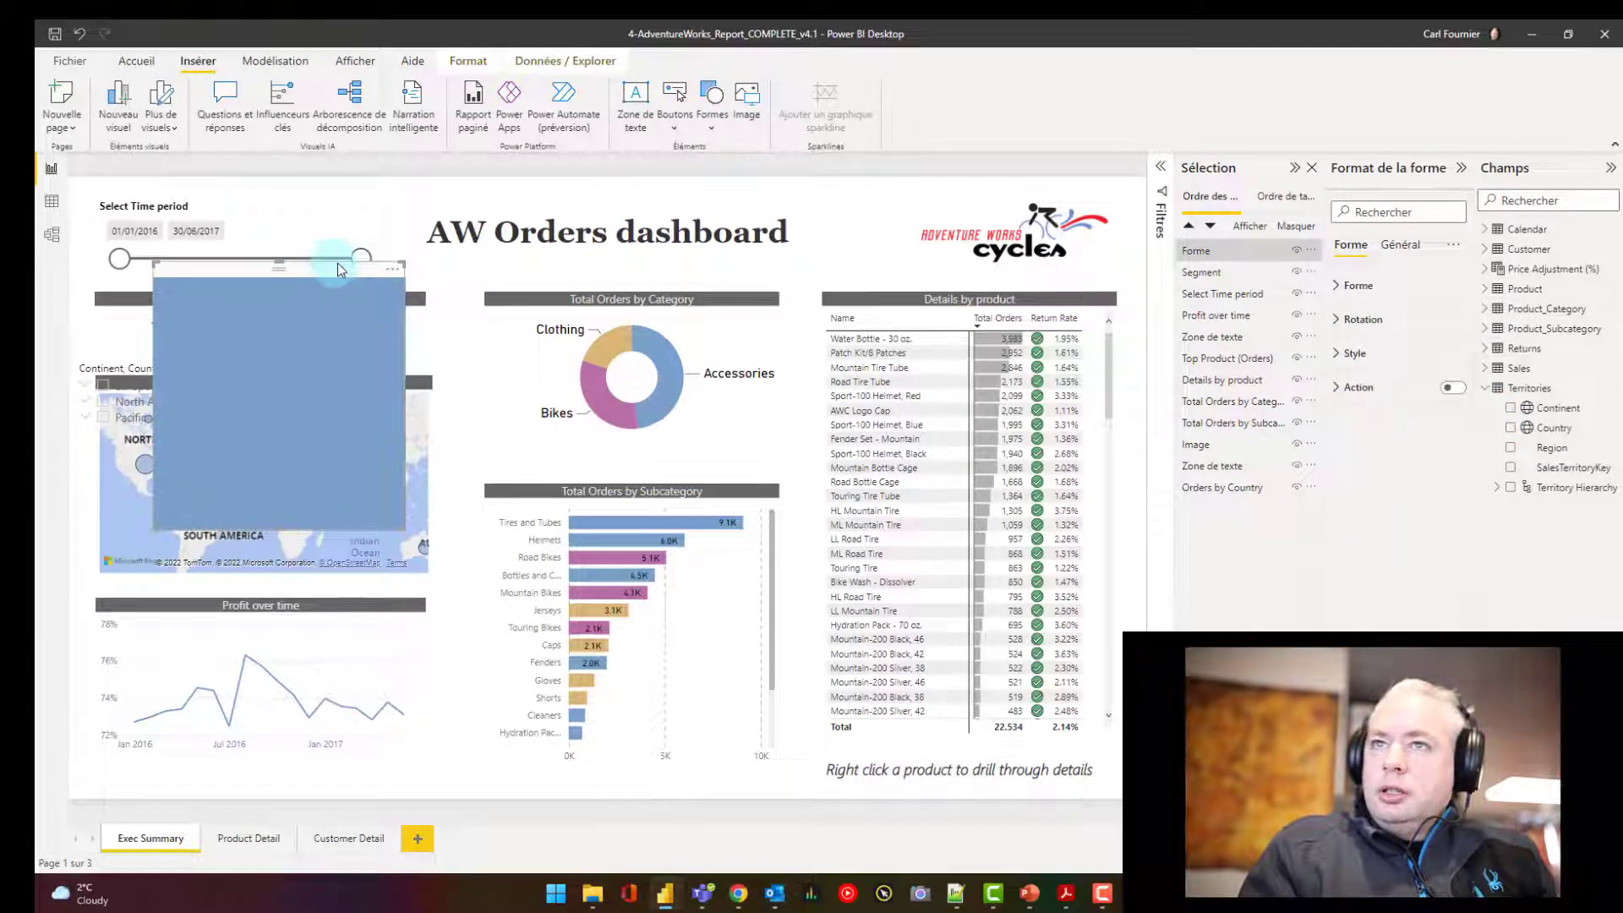
drag(337, 262, 216, 287)
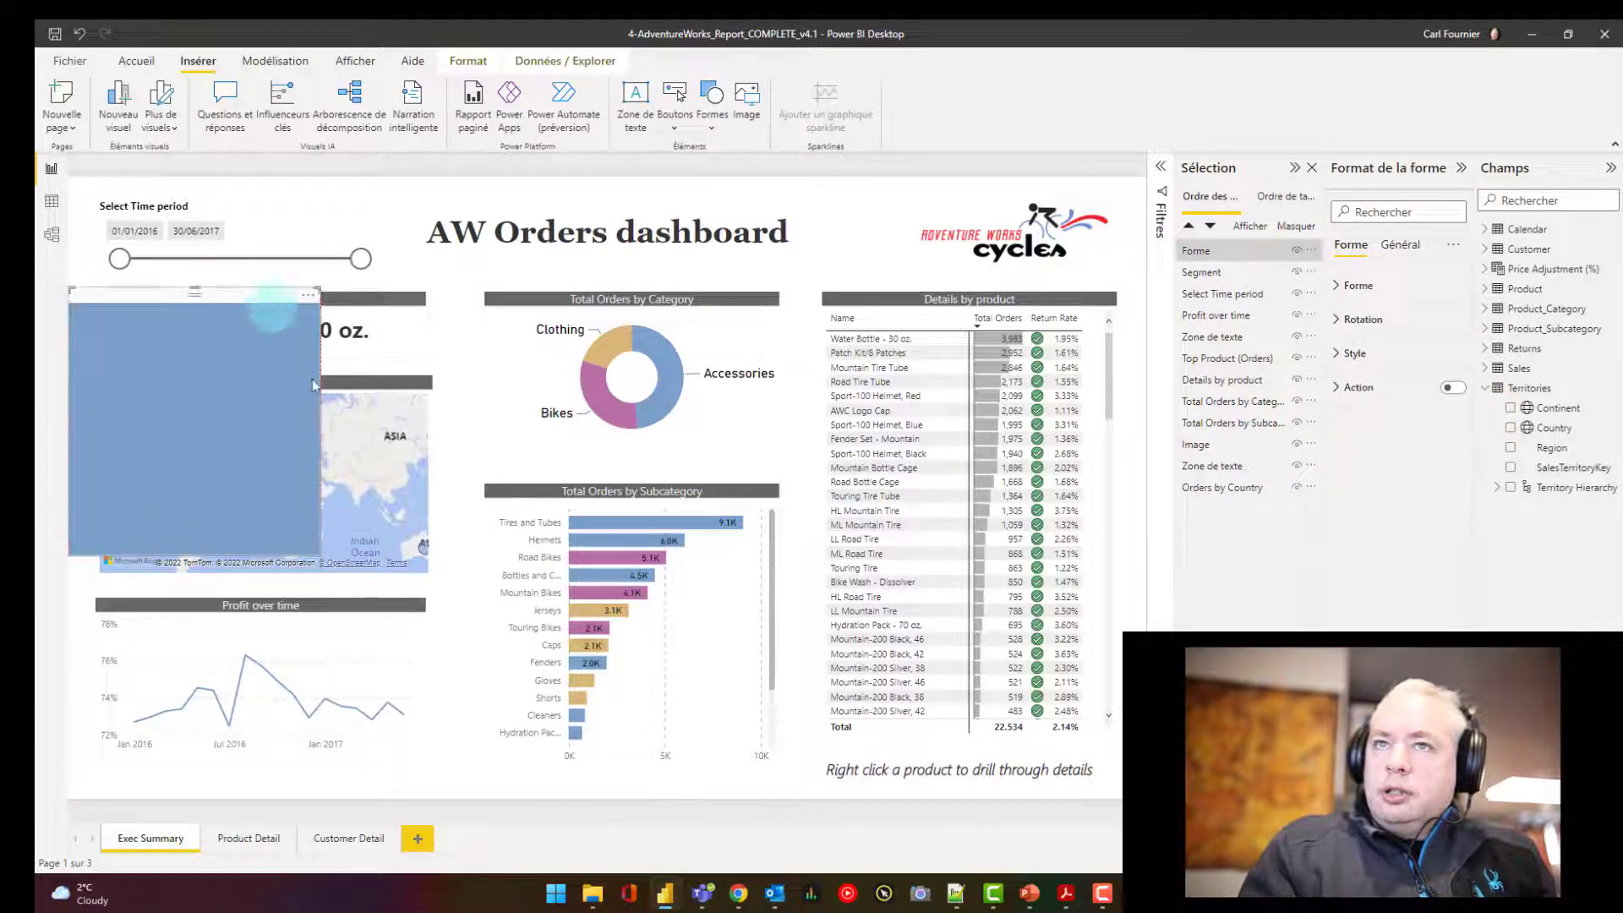
drag(311, 552, 429, 768)
click(159, 340)
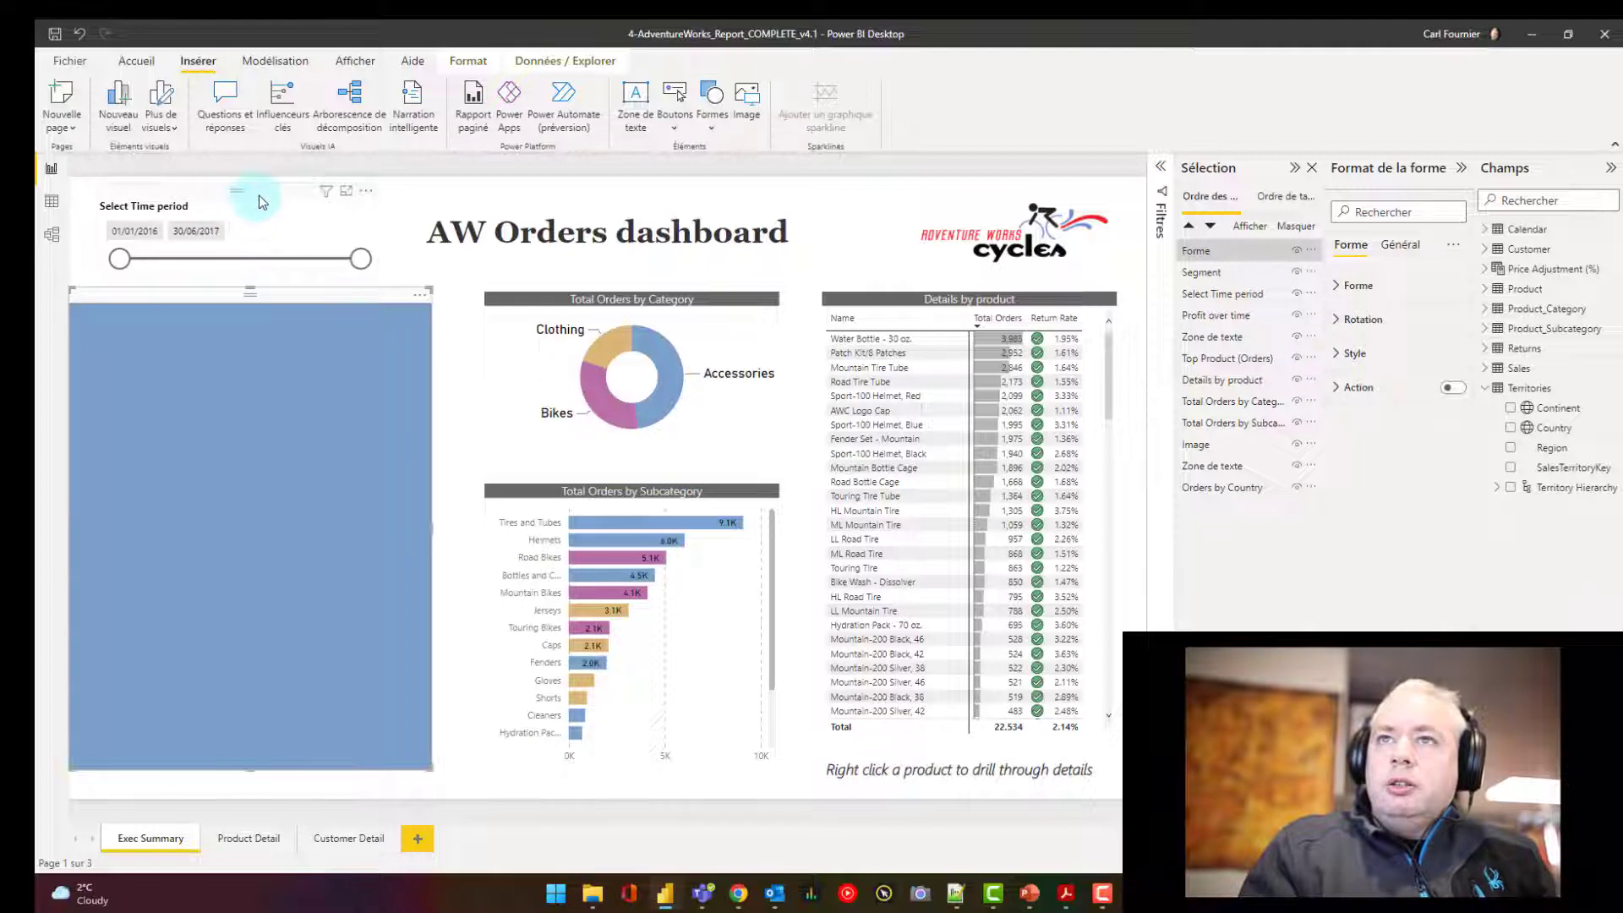
- Move the Select Time period slicer onto the upper part of the rectangle and layer both slicers in front of the shape
drag(265, 194, 231, 324)
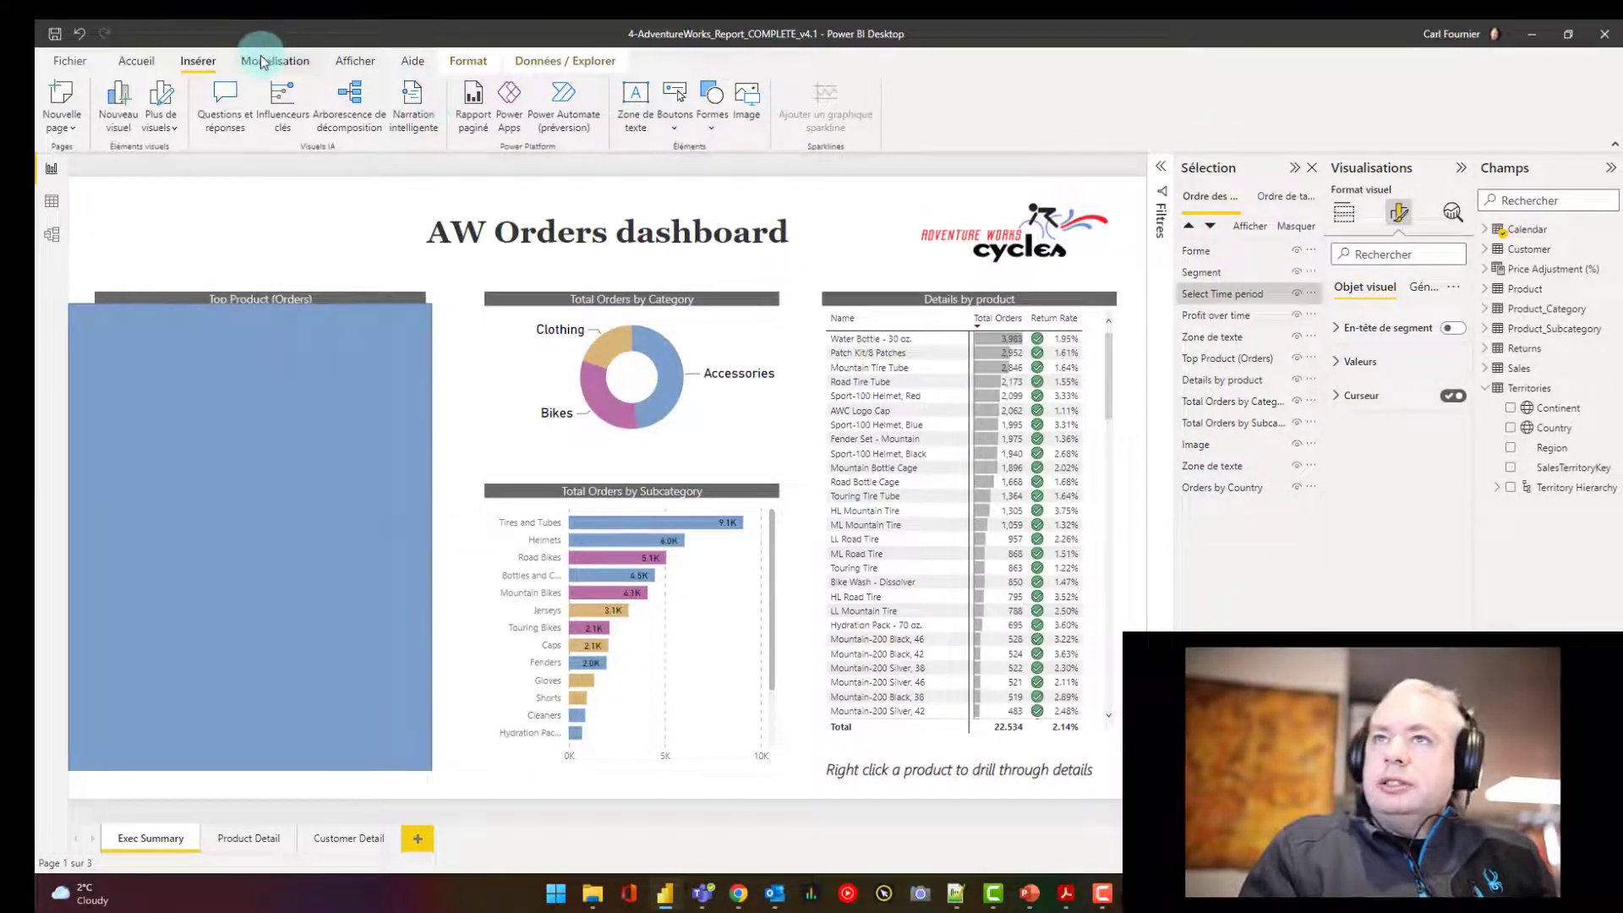
click(355, 63)
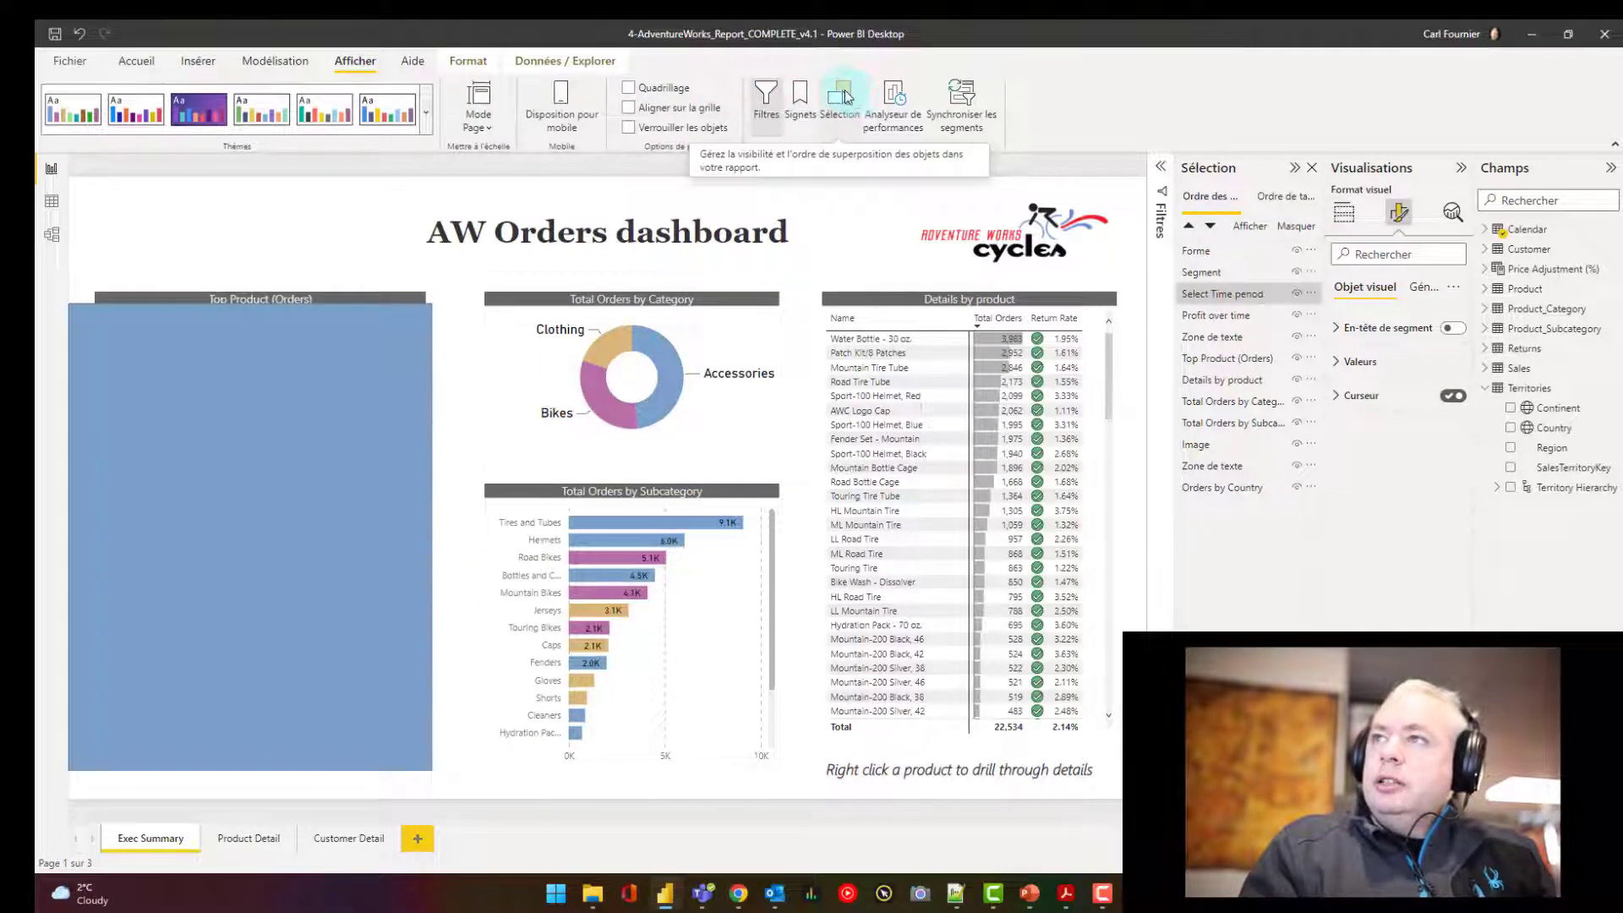
click(844, 97)
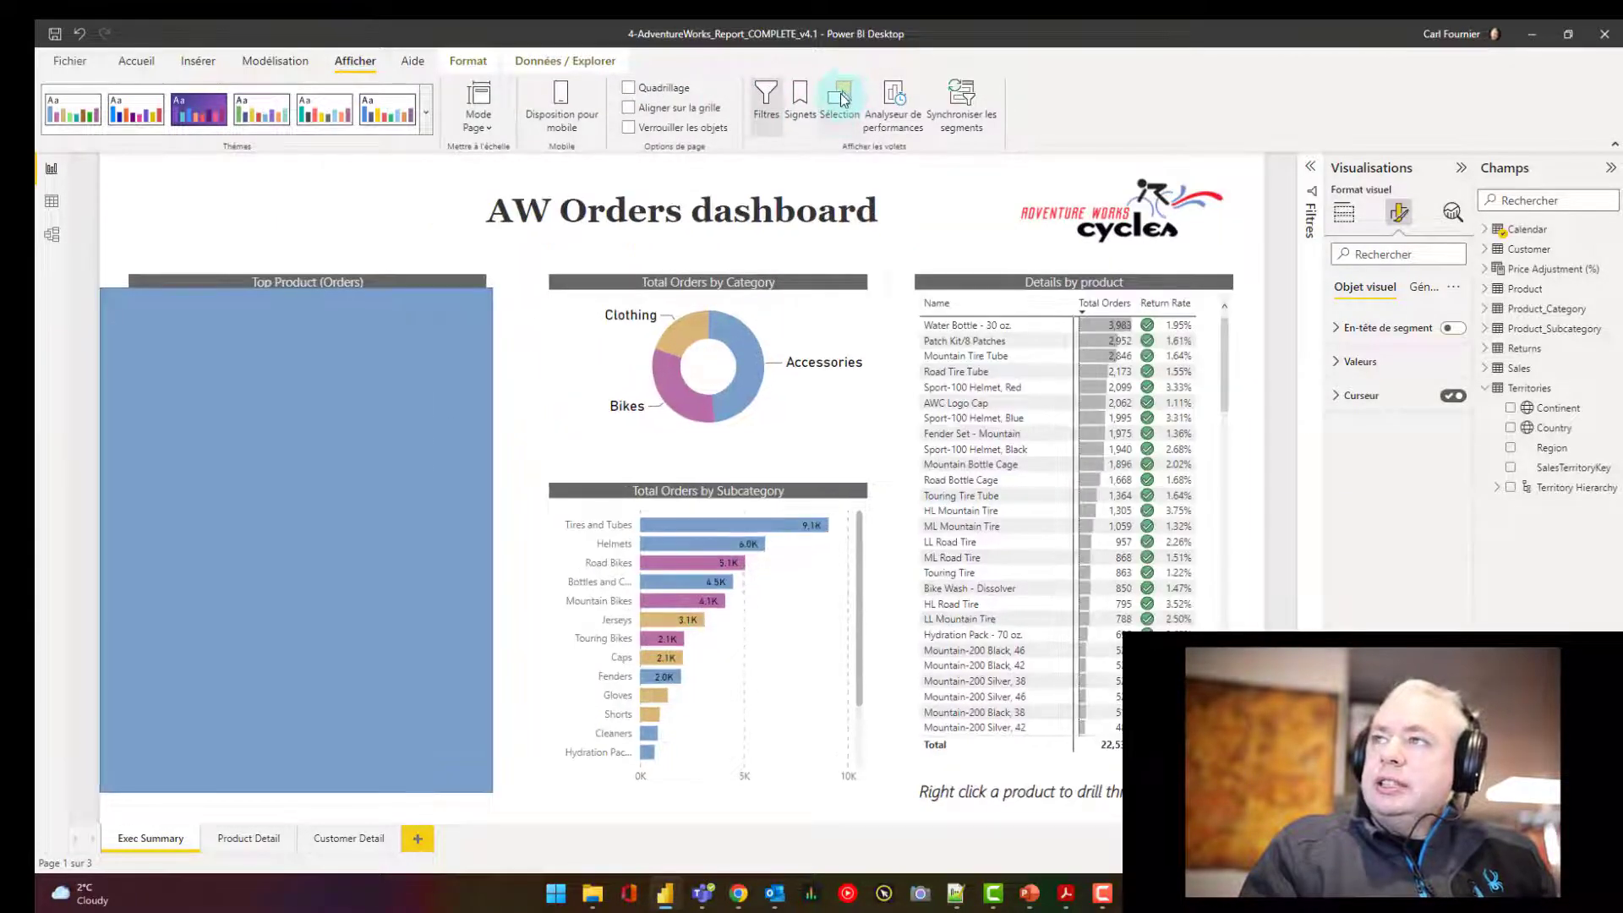
click(844, 97)
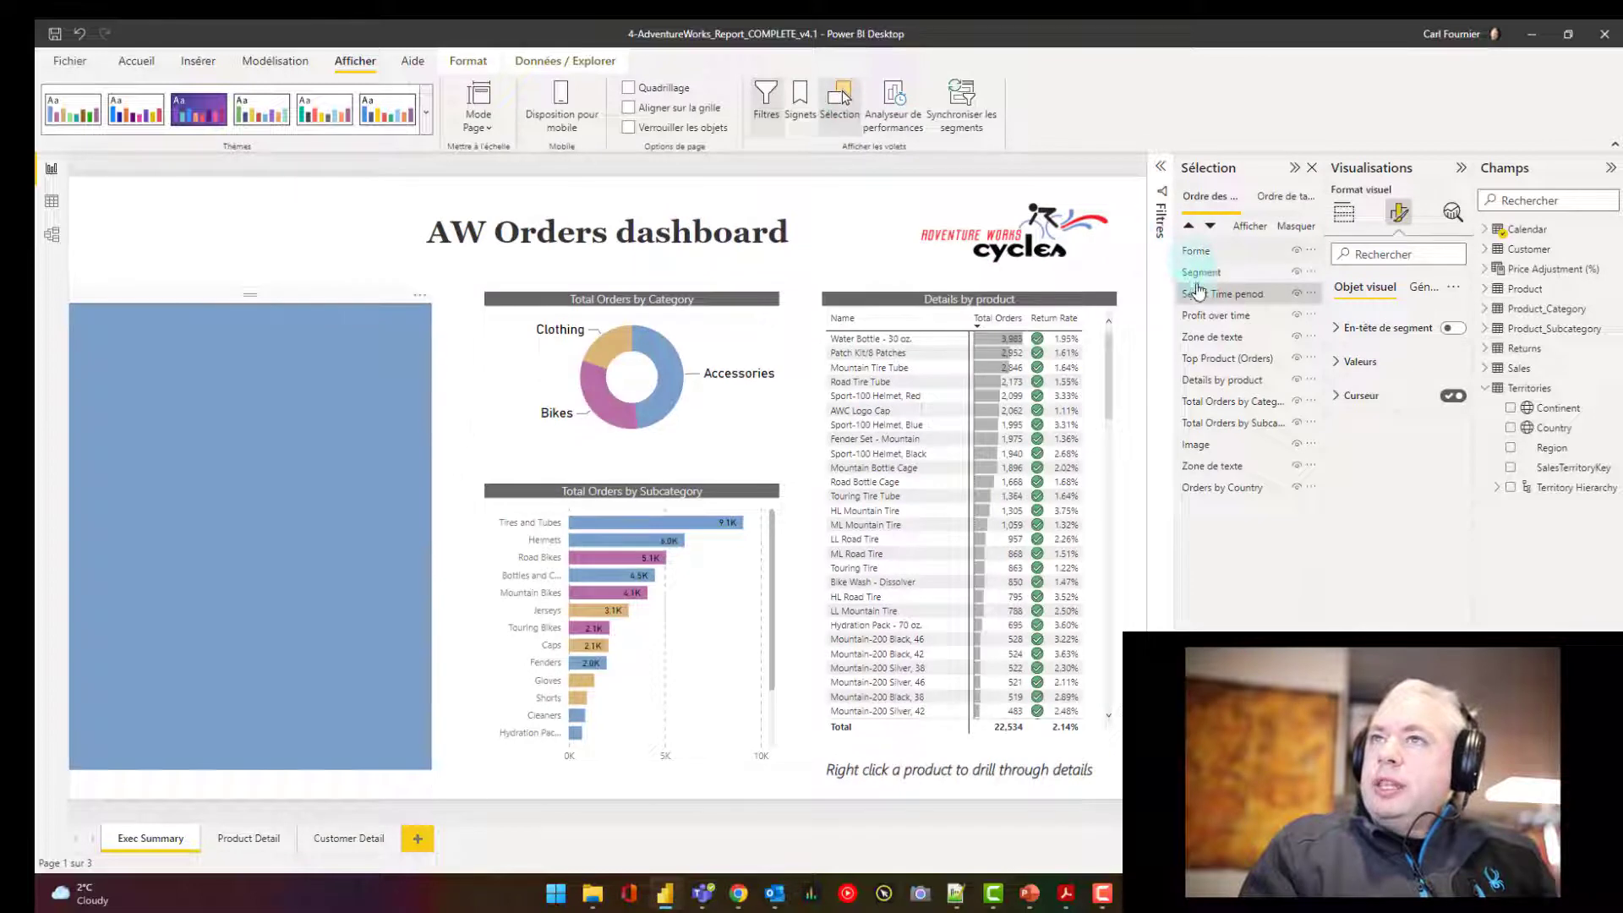
click(1199, 293)
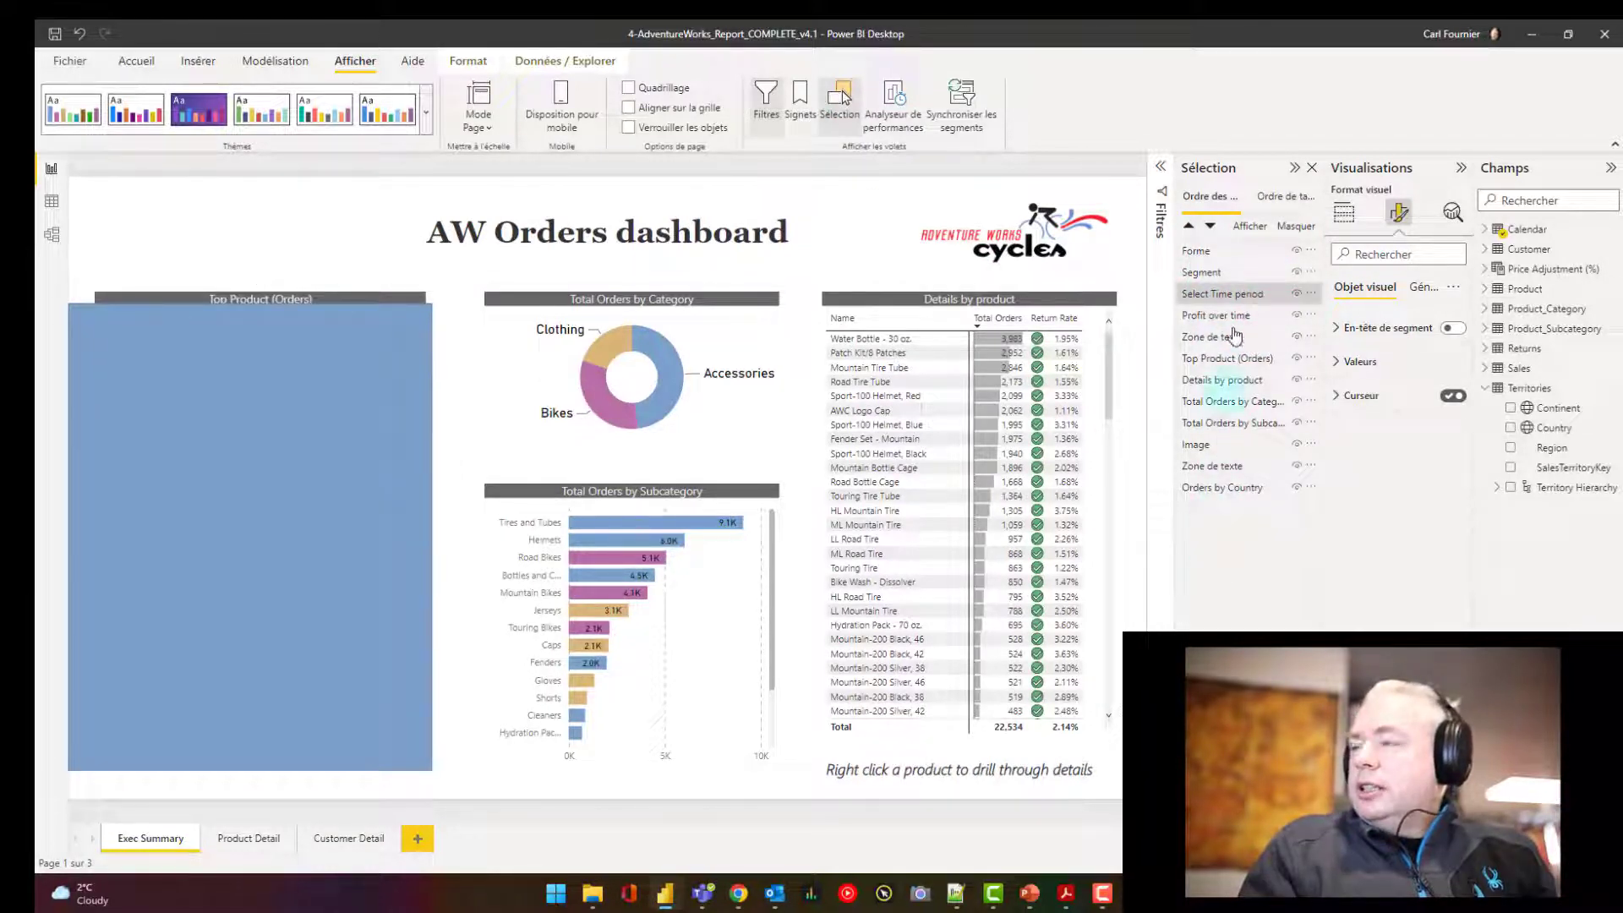
click(1222, 273)
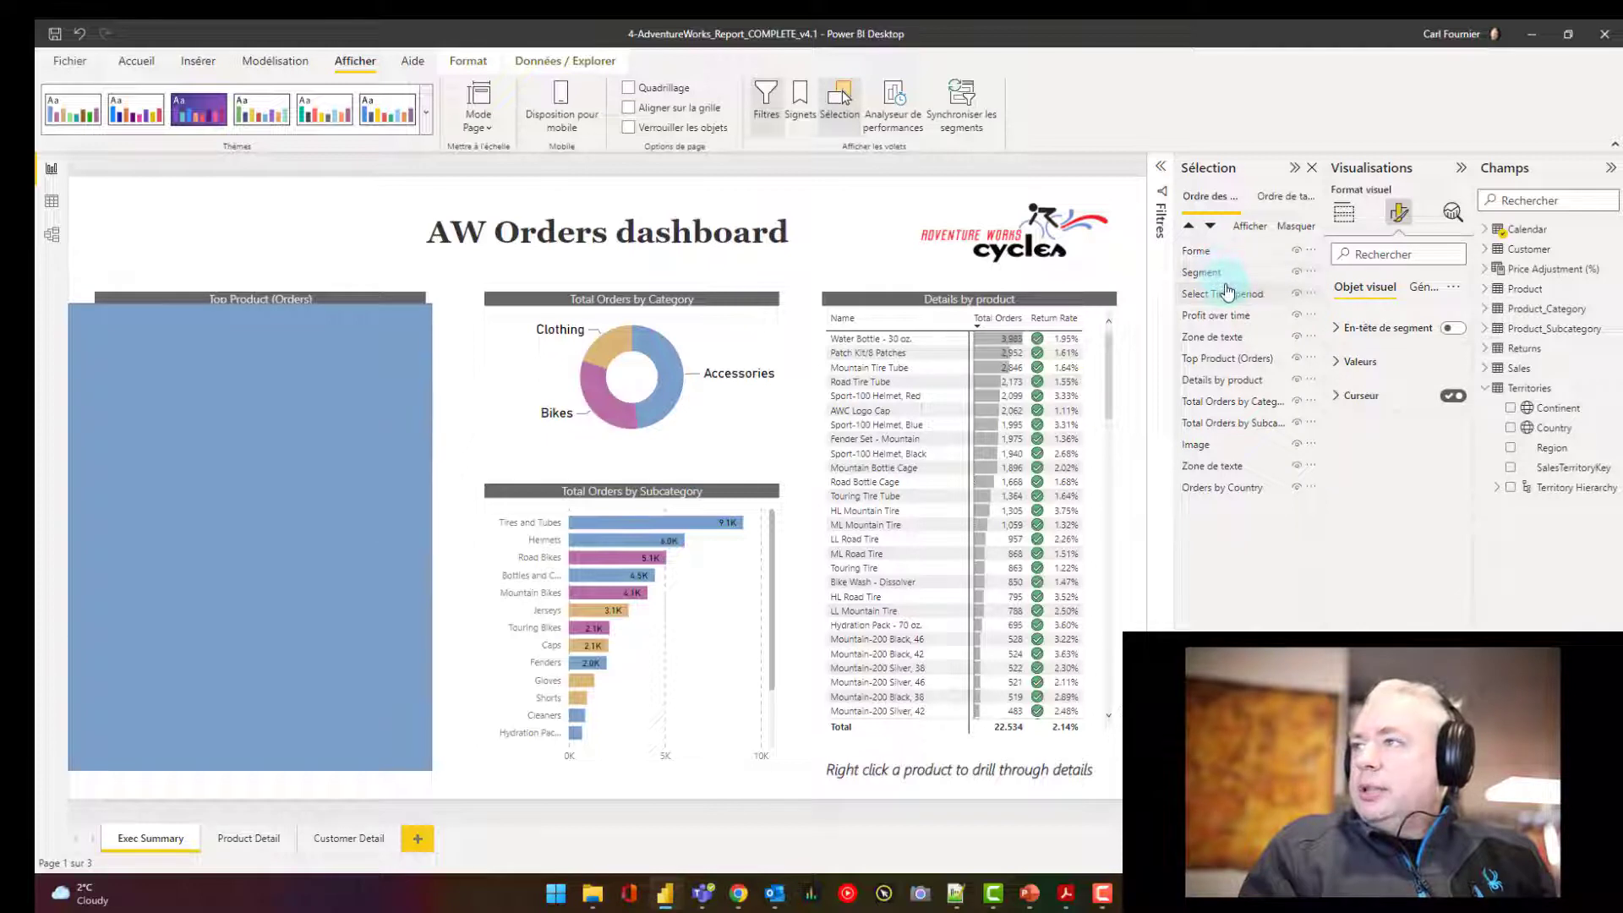
mouse_move(1225, 296)
mouse_down()
mouse_move(1234, 241)
mouse_move(1223, 287)
mouse_move(1222, 273)
mouse_up()
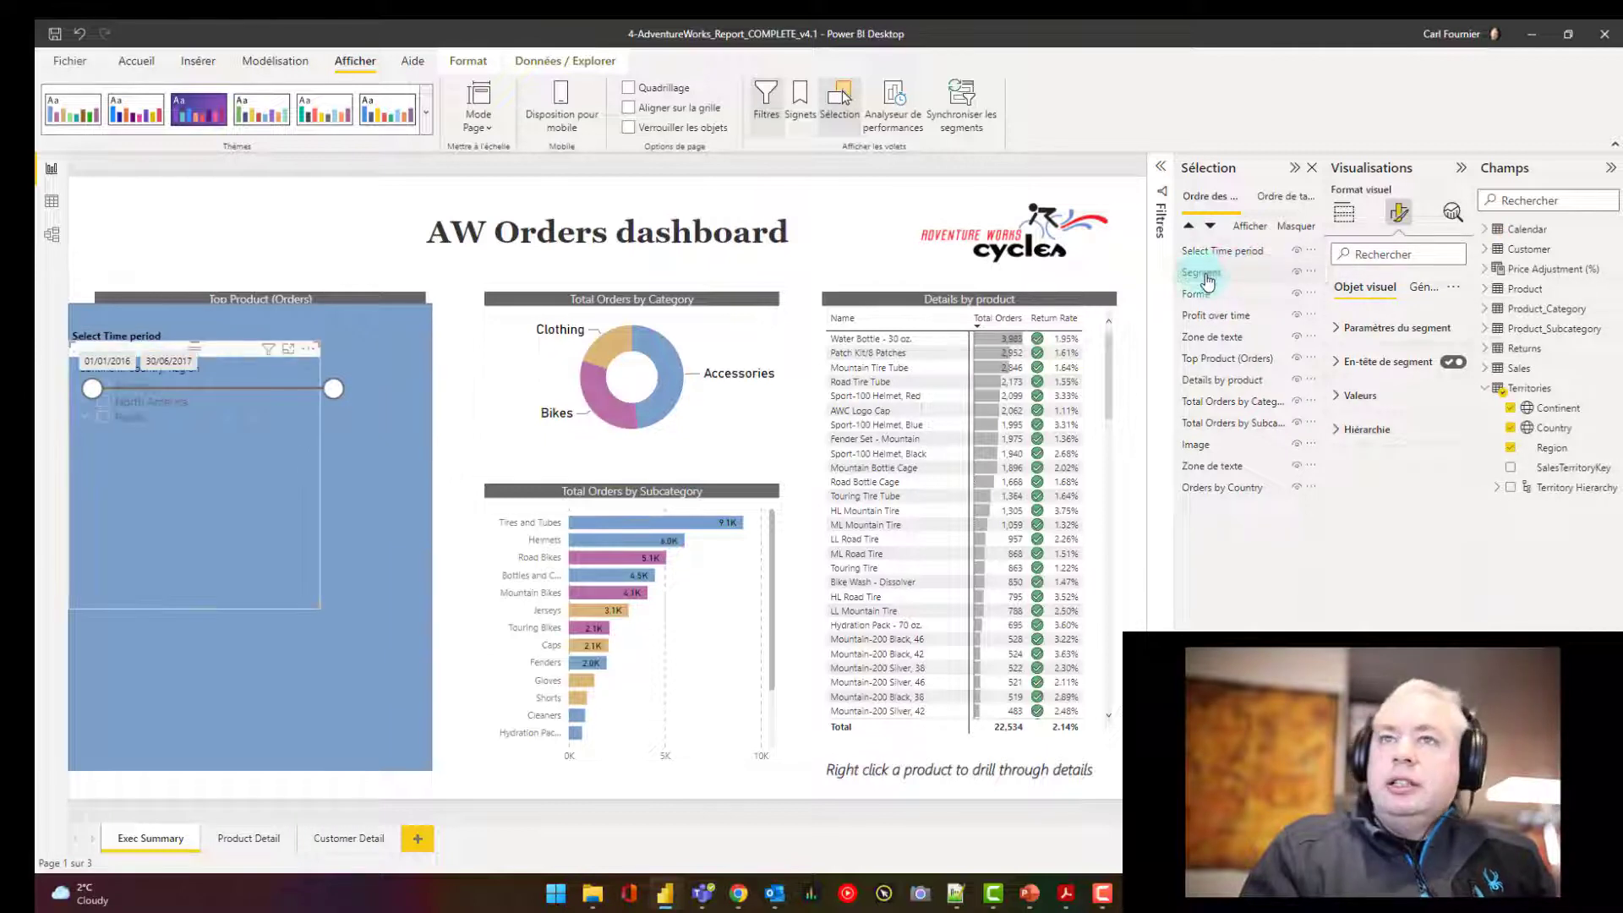
- Place the territory slicer below the time period slicer and set its values' font to size 14 in black
drag(238, 348, 230, 438)
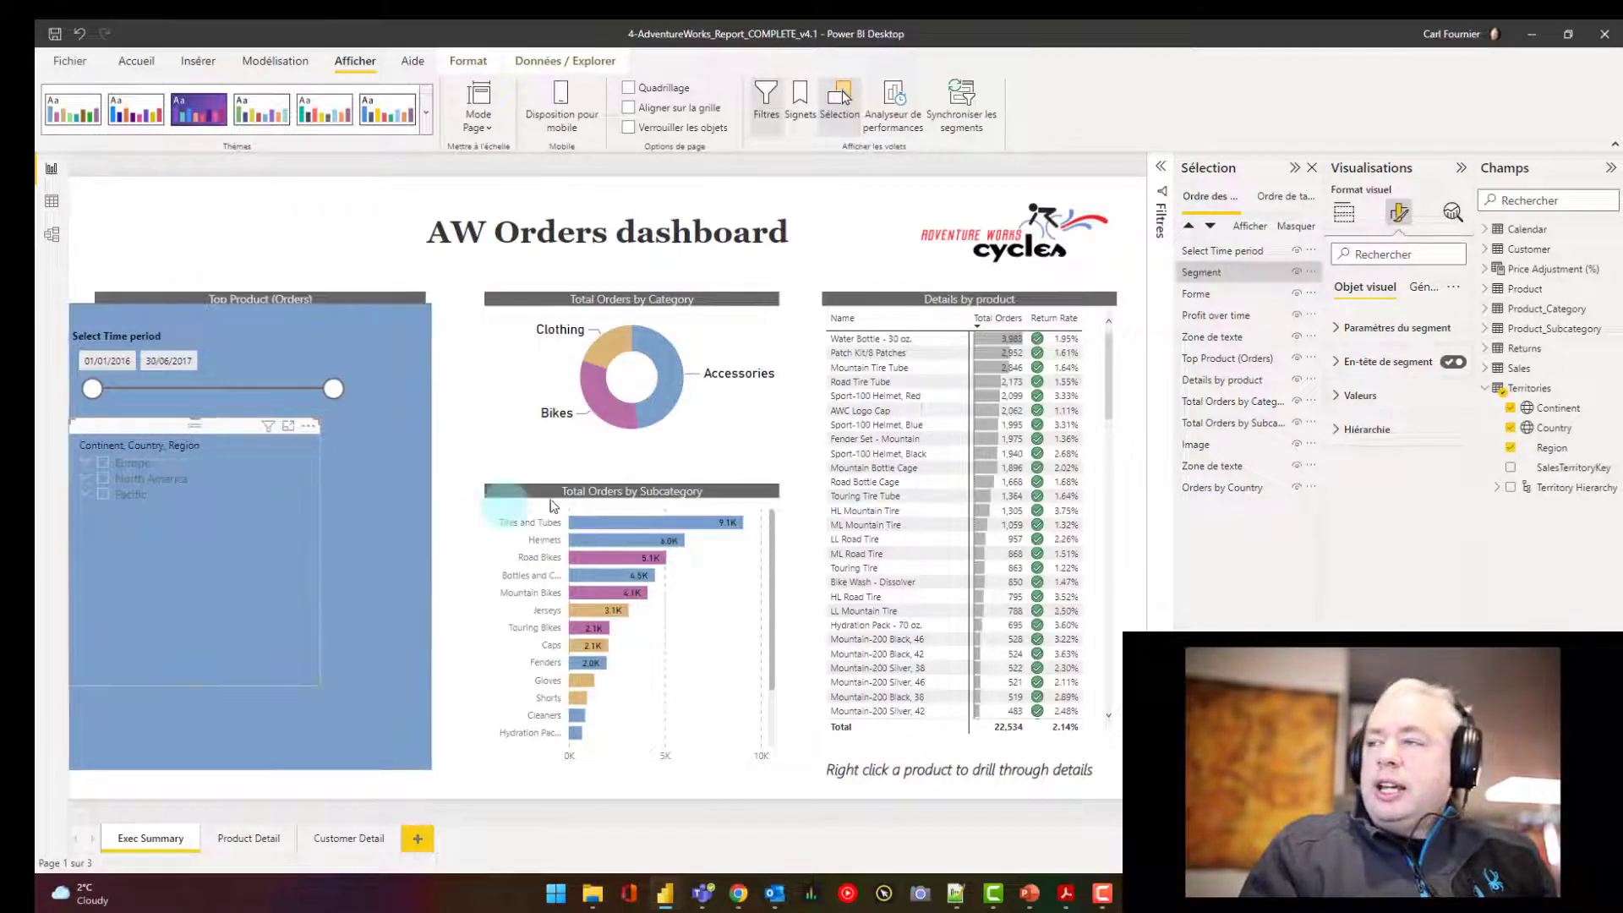
click(1345, 403)
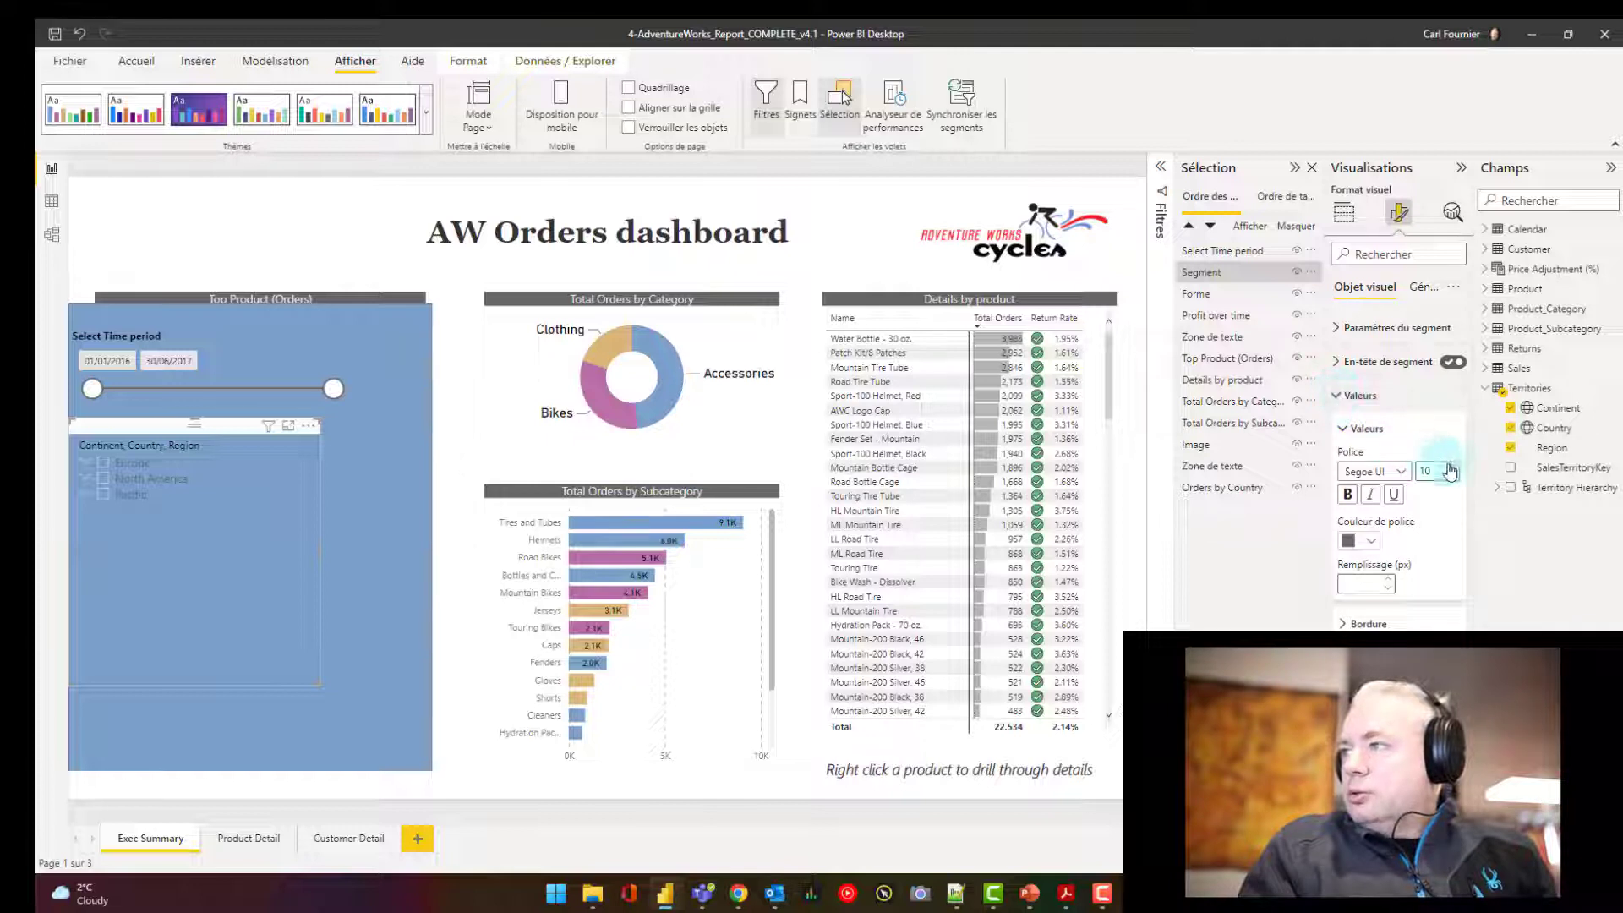
click(1457, 471)
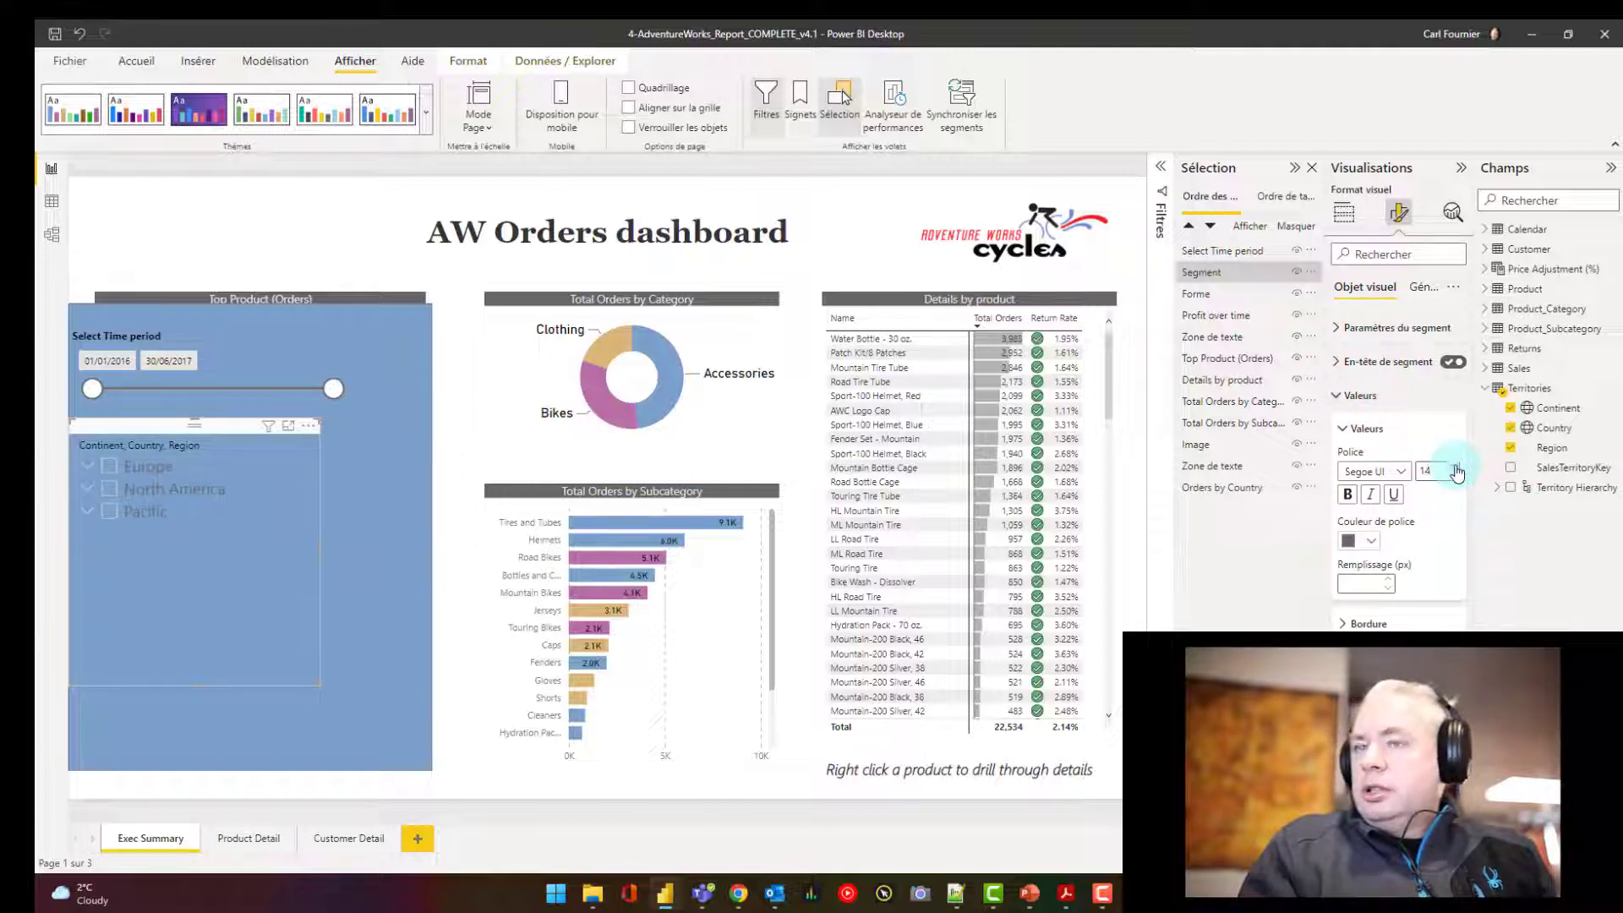
click(1371, 542)
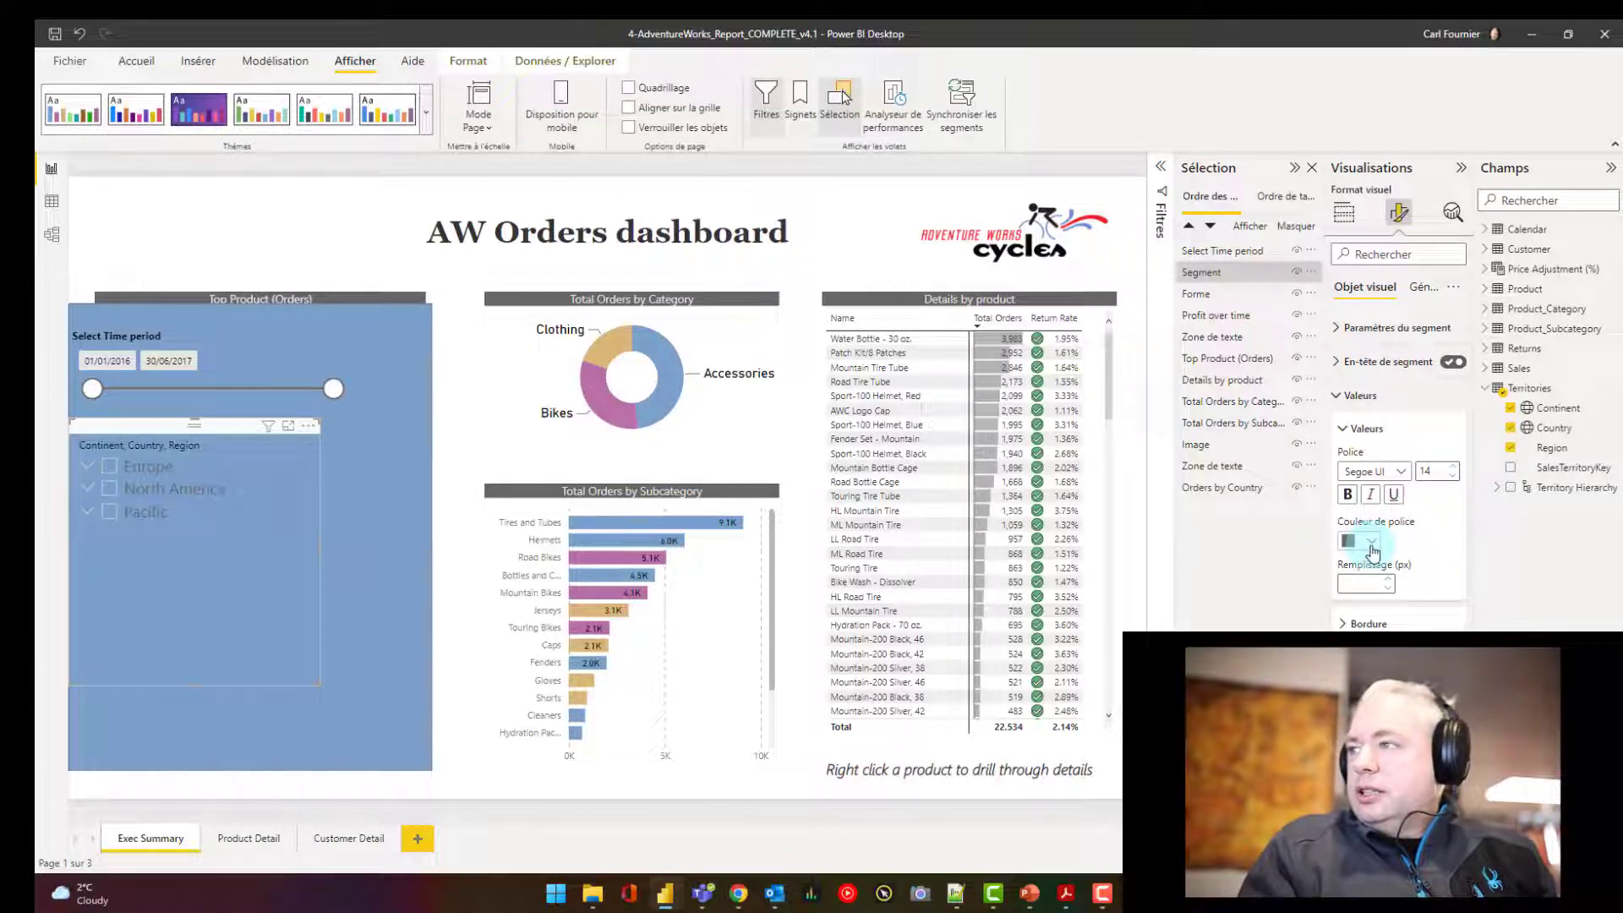
click(1383, 598)
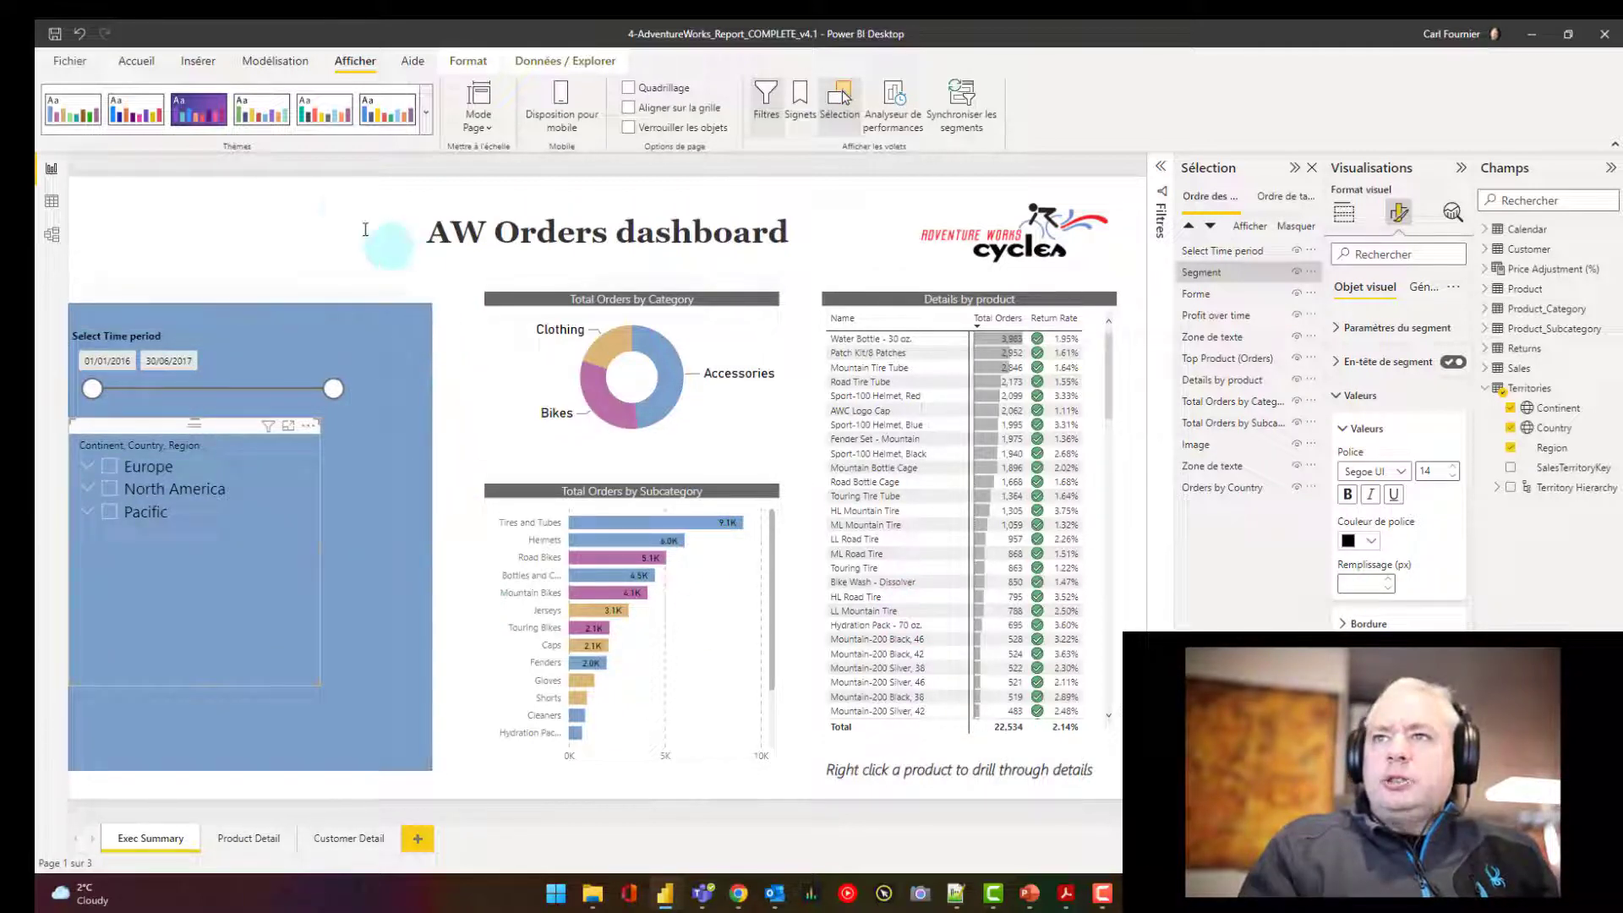
click(261, 205)
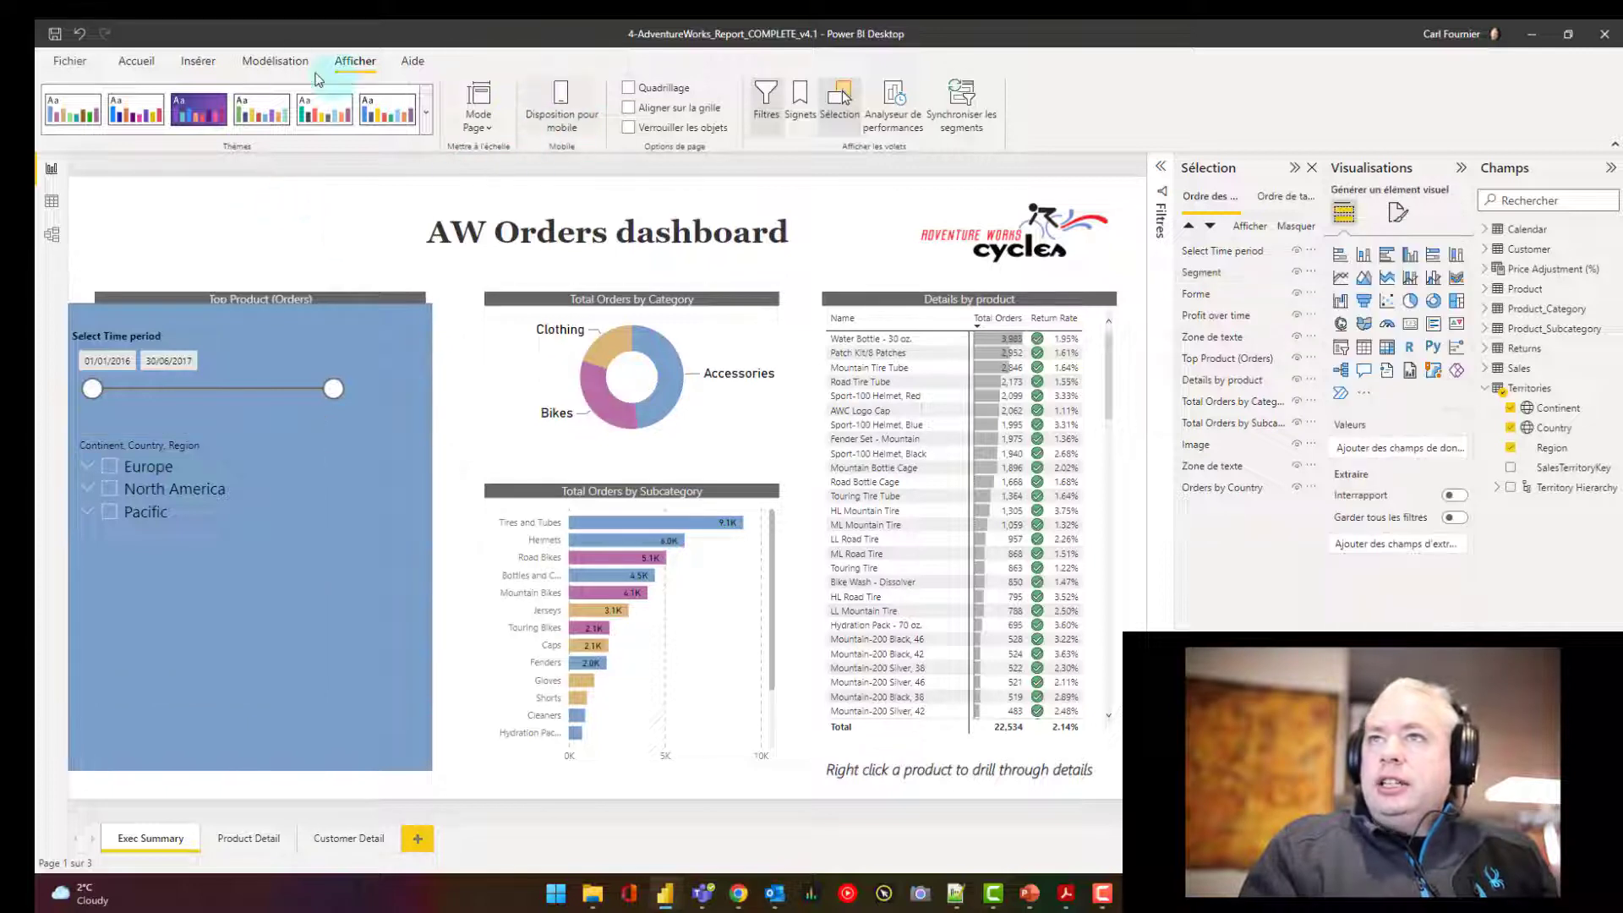
- Insert a left arrow button and place it in the blue rectangle's upper-right corner
click(198, 61)
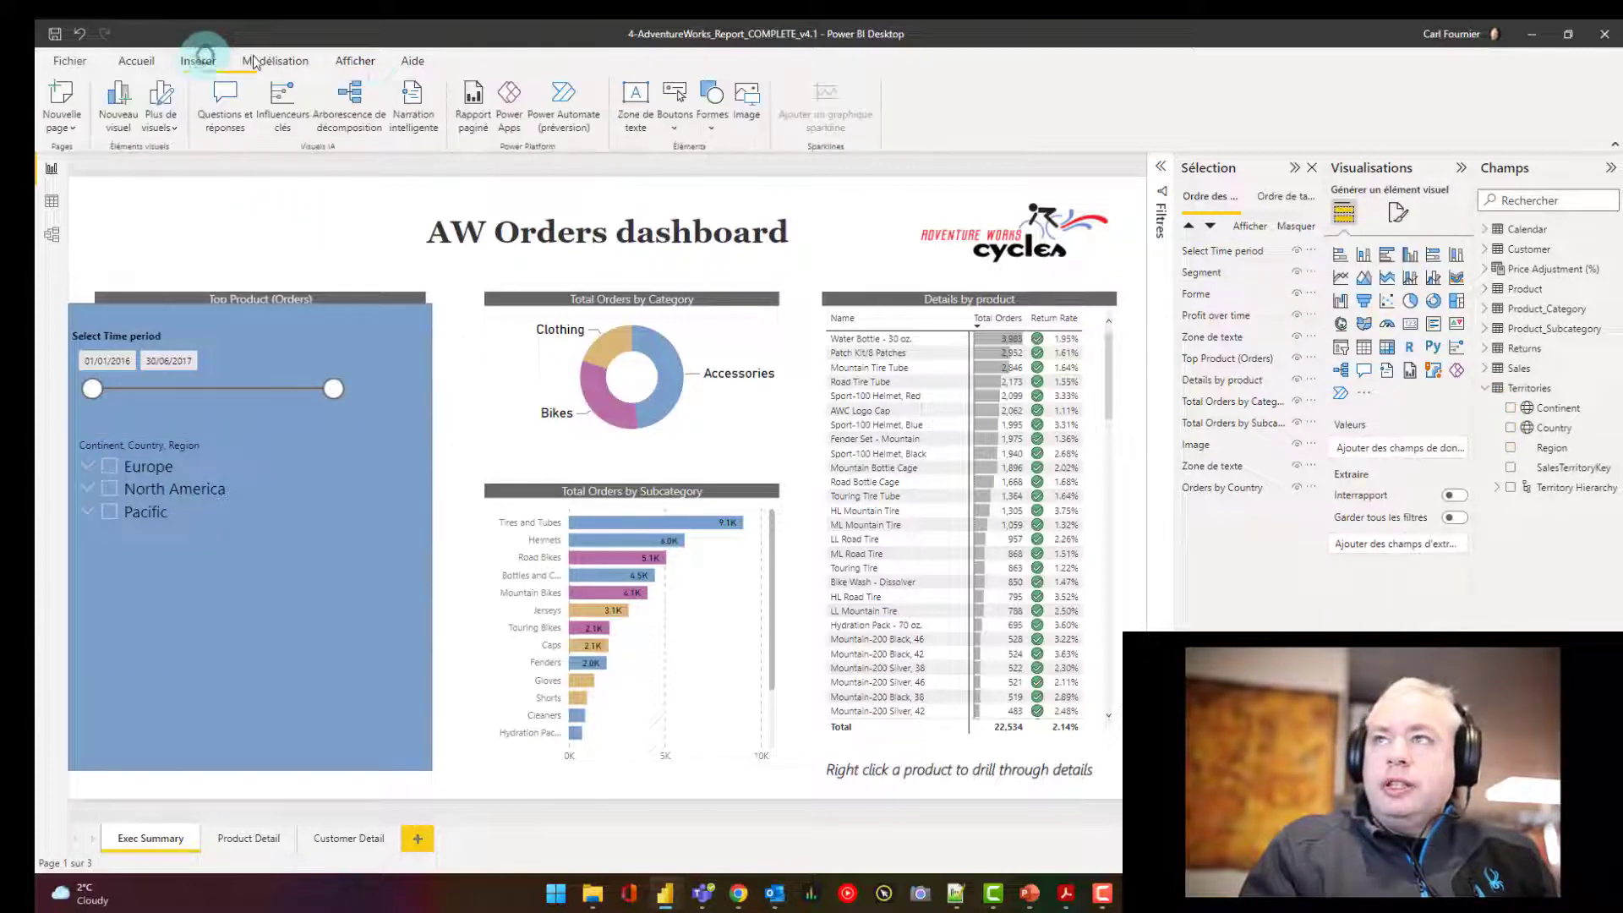
click(677, 103)
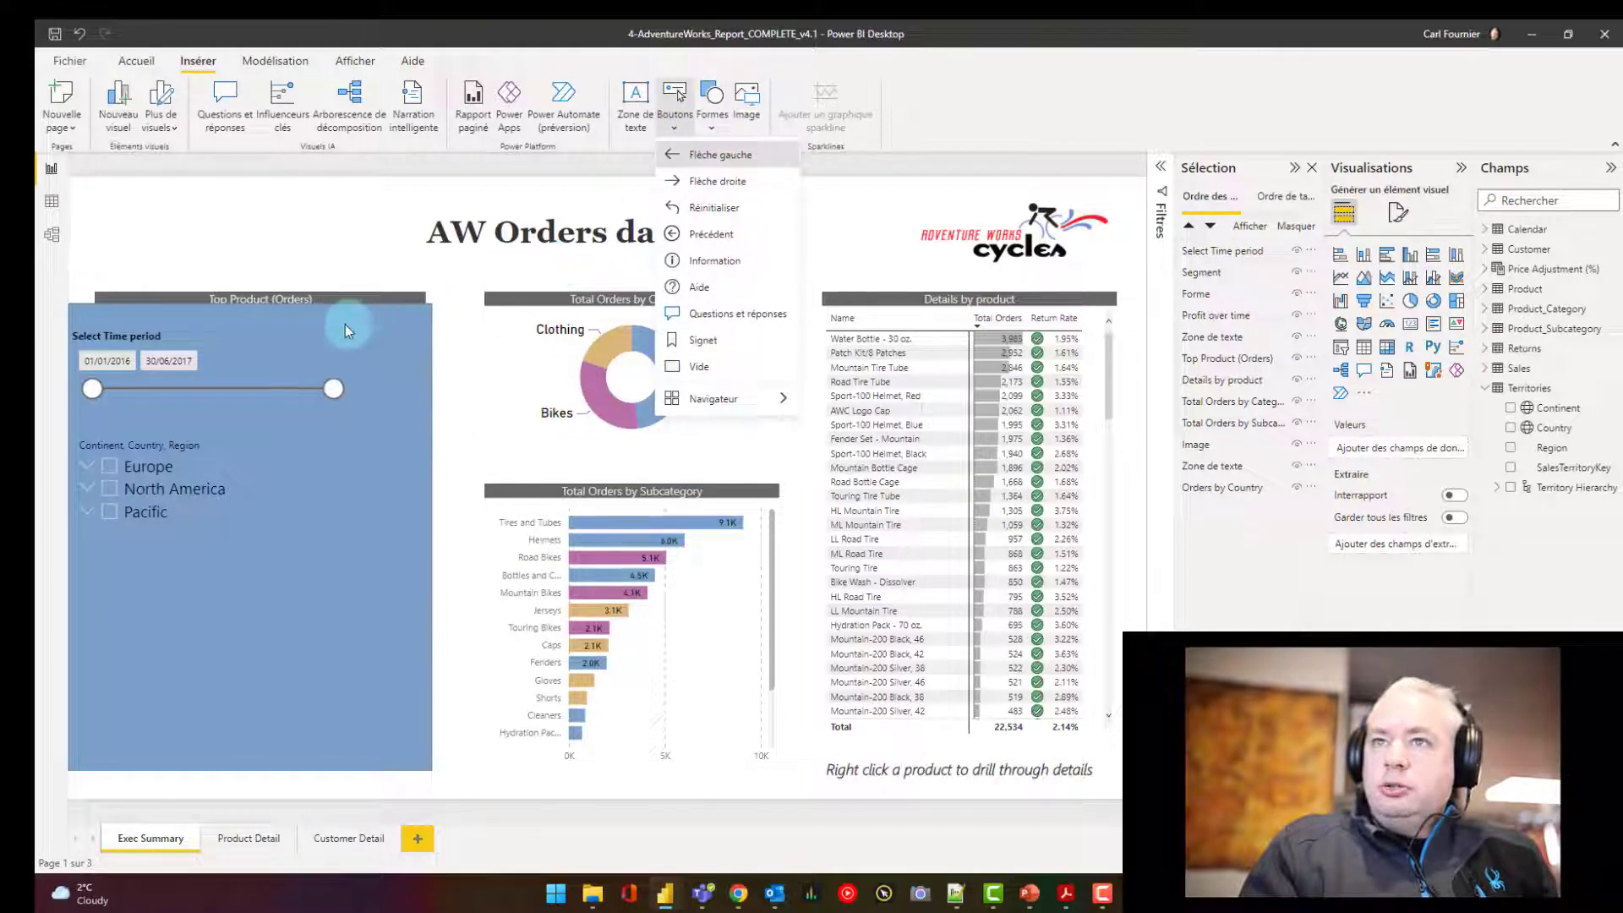
click(717, 159)
drag(132, 207, 412, 301)
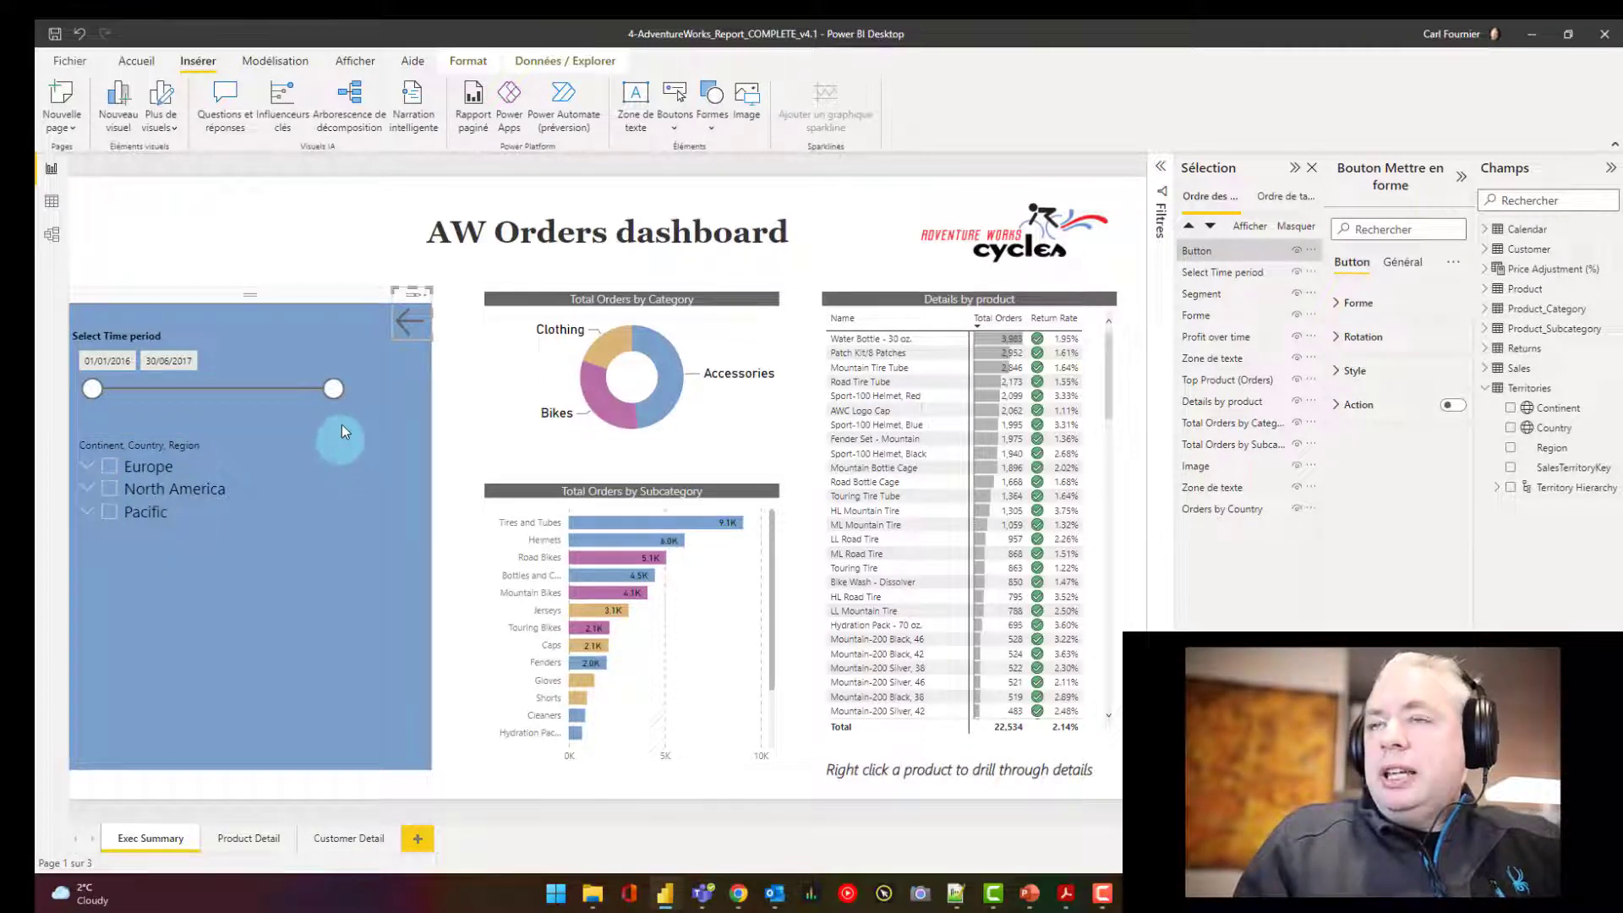
click(342, 402)
click(414, 262)
- Add a bookmark of the current page state and name it "Slicer visible"
click(355, 61)
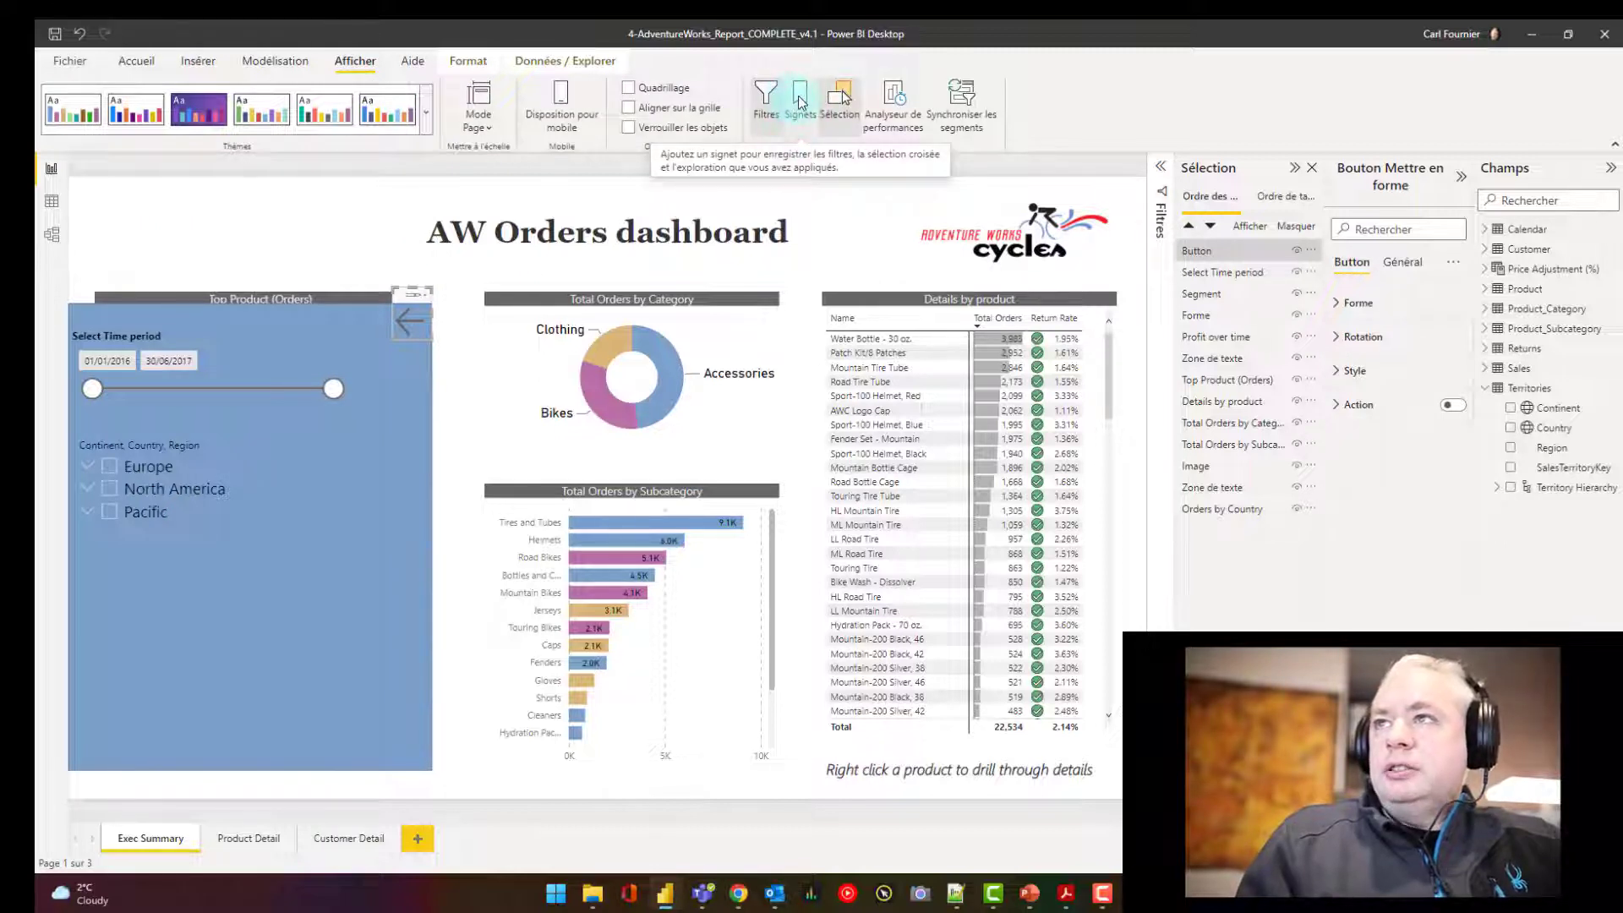
click(801, 104)
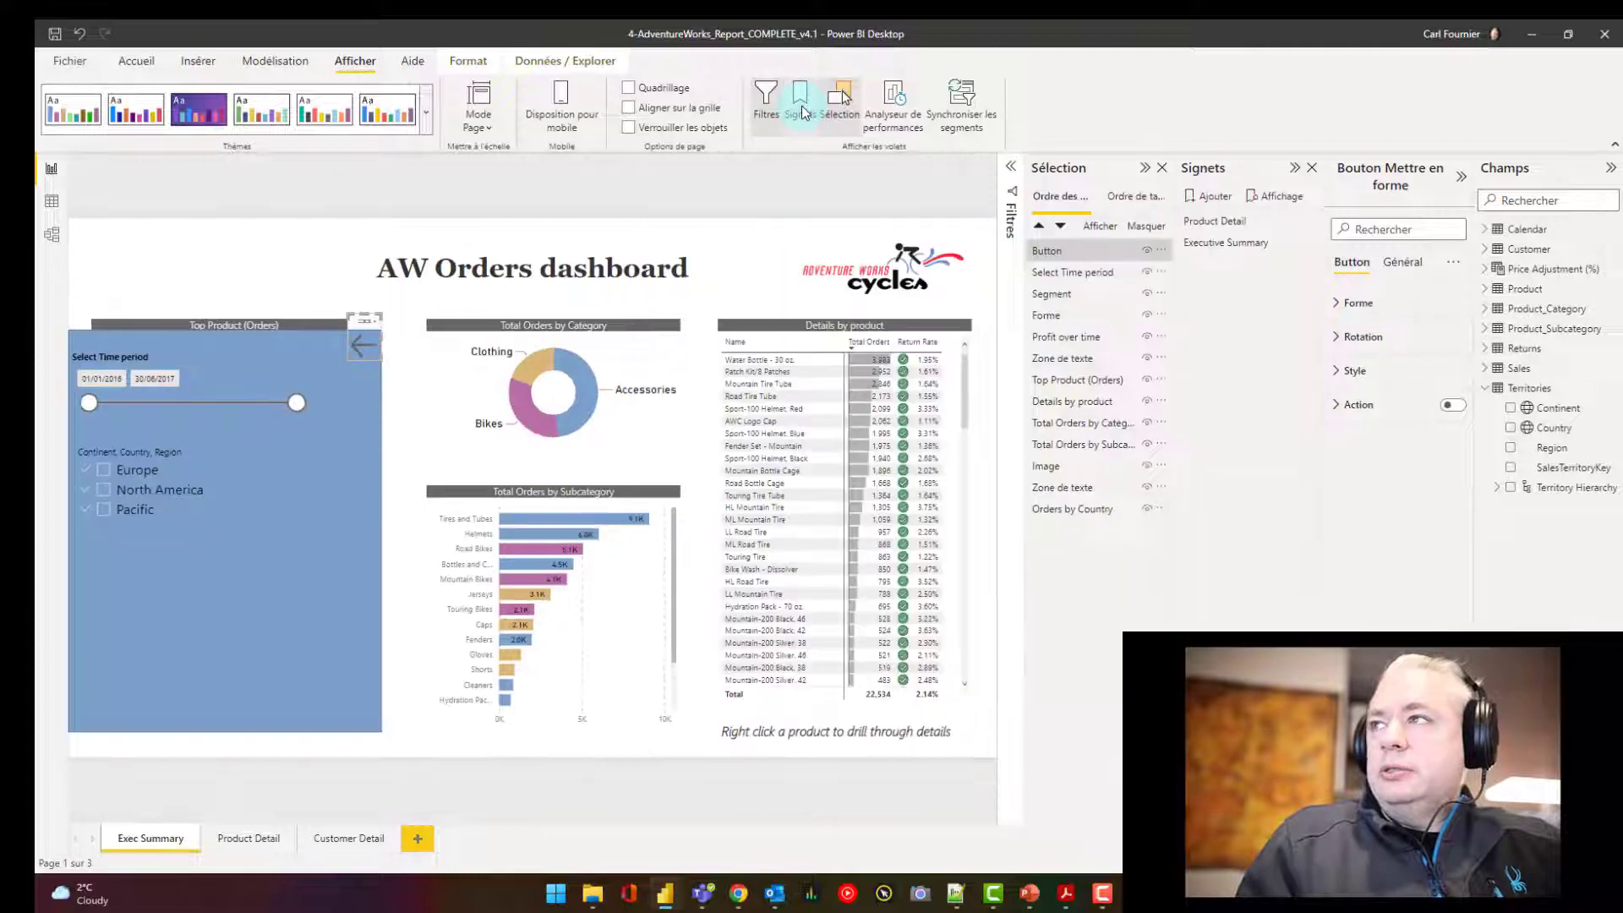
click(1462, 179)
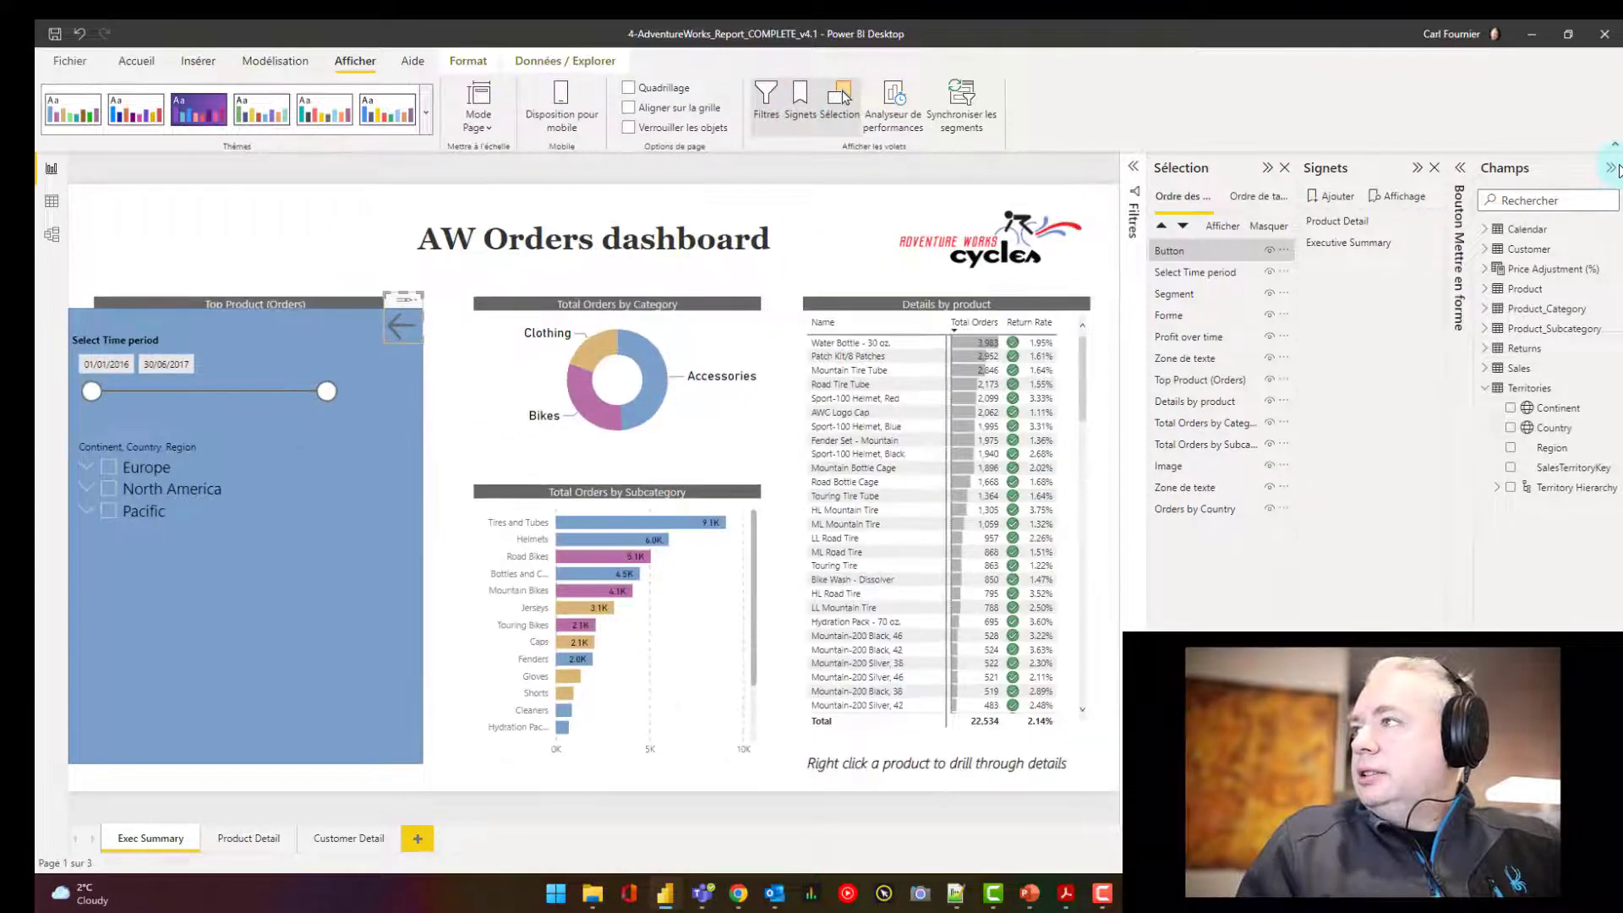
click(1612, 170)
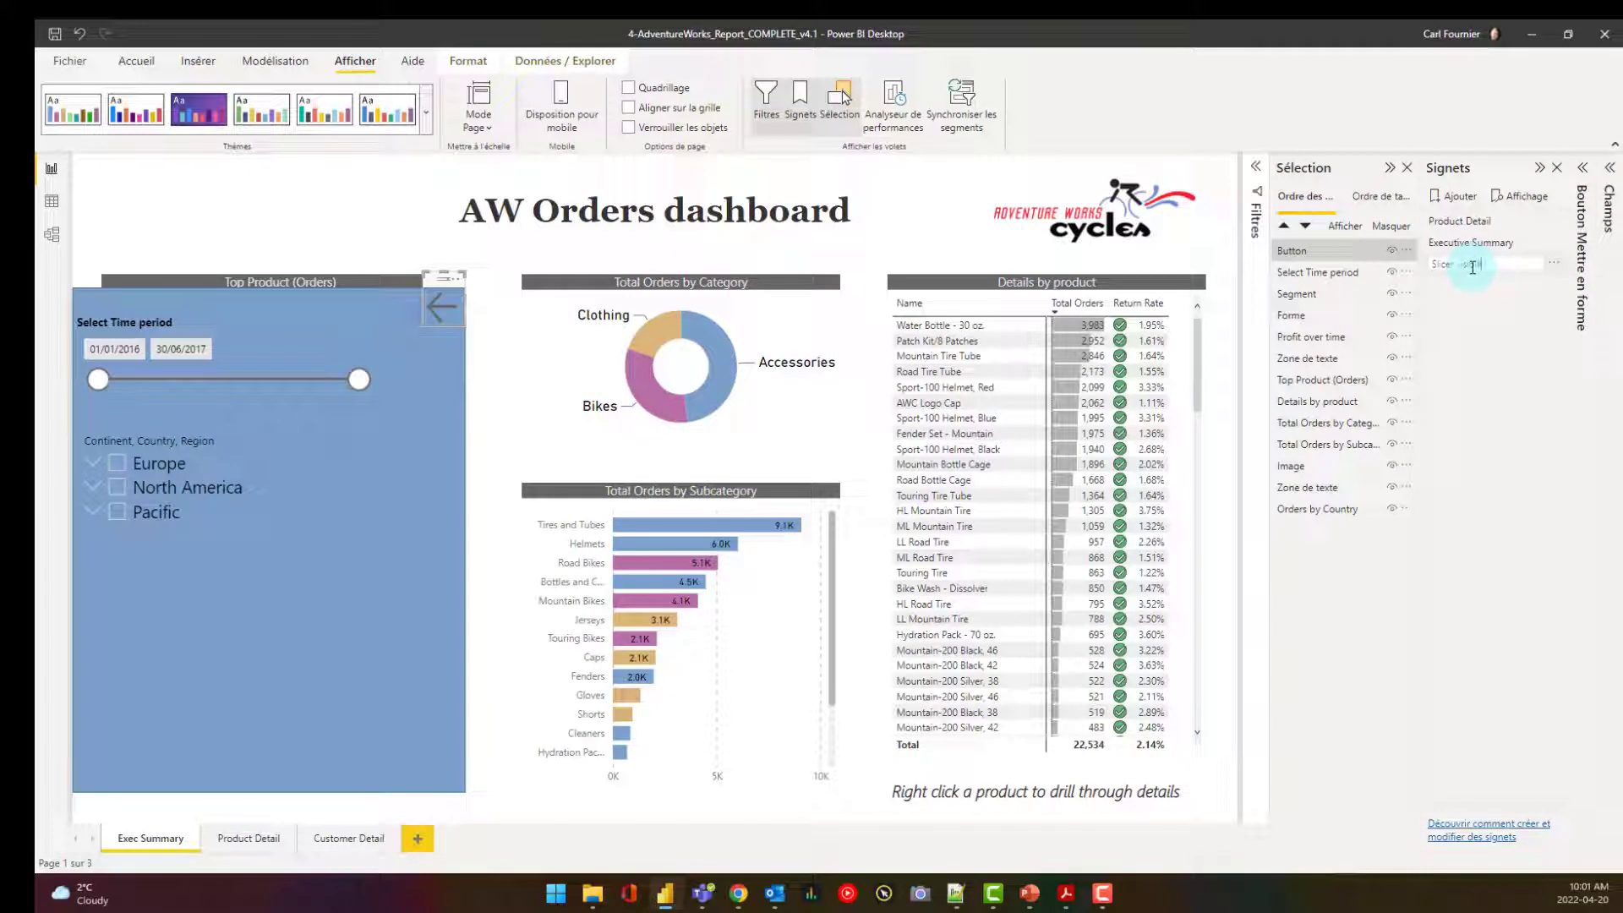
click(1481, 360)
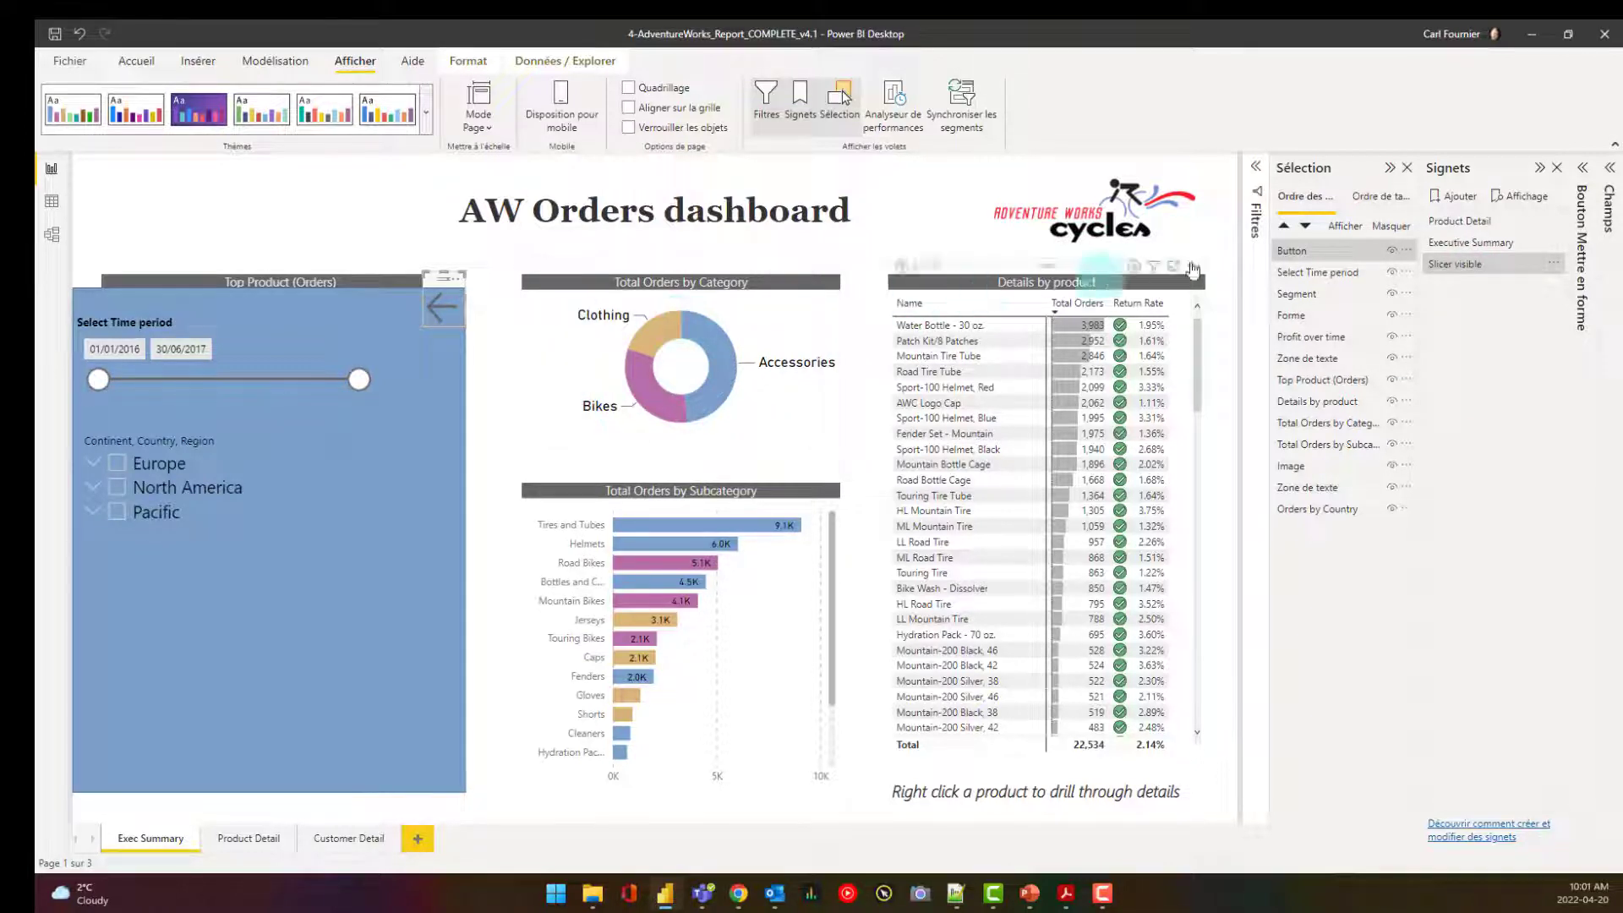
- Hide the arrow button, the Select Time period slicer, the territory slicer and the rectangle shape
click(1388, 250)
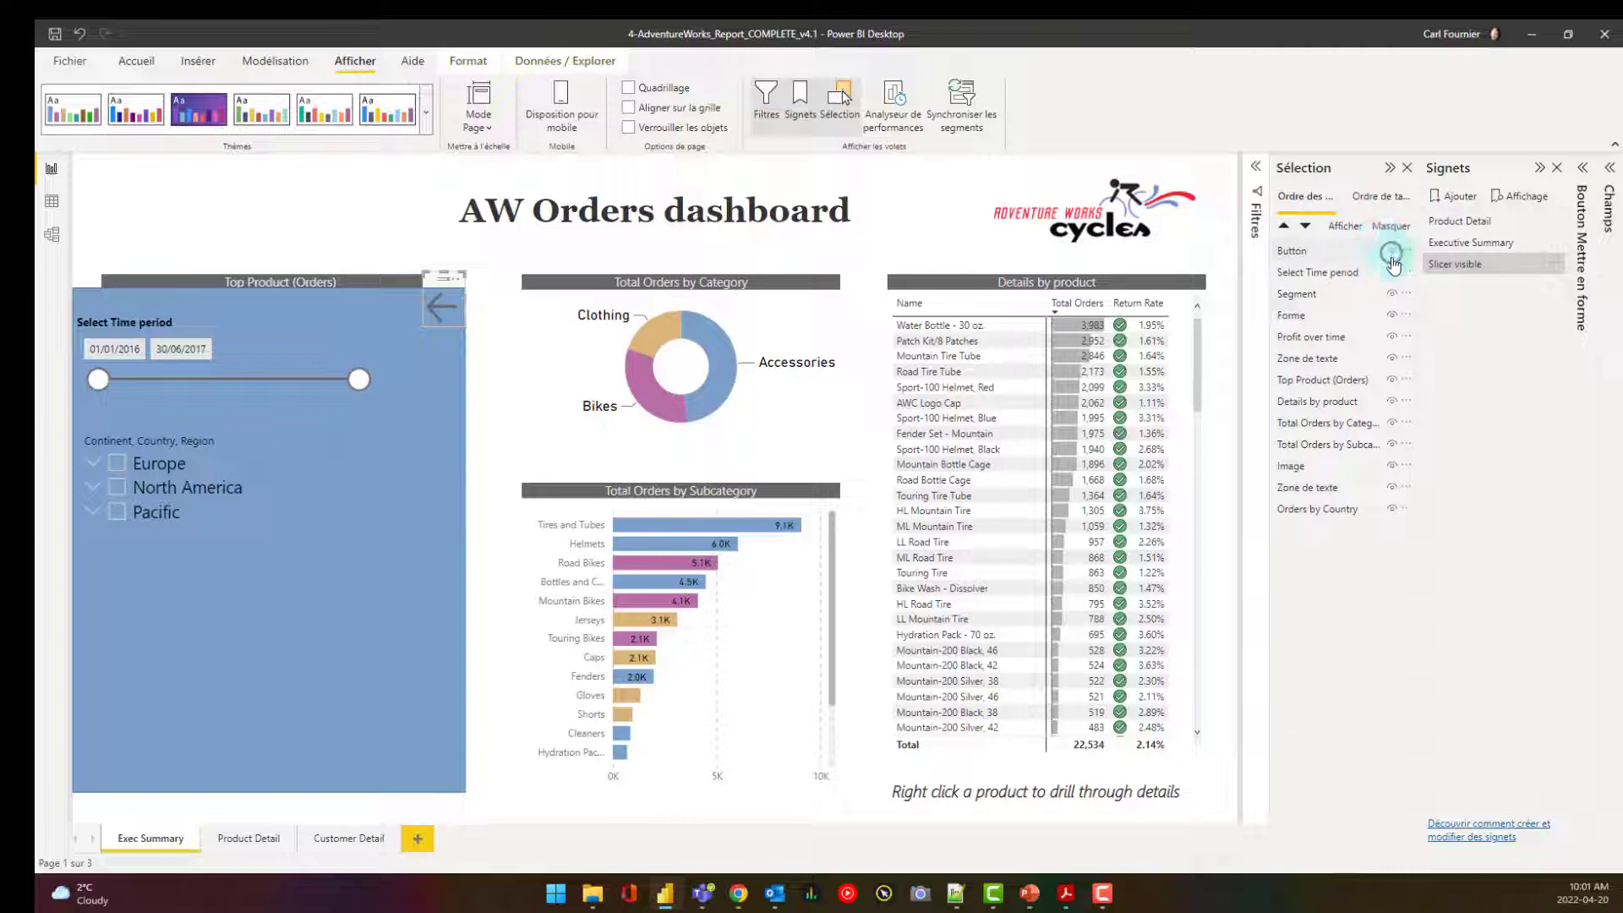
click(1390, 252)
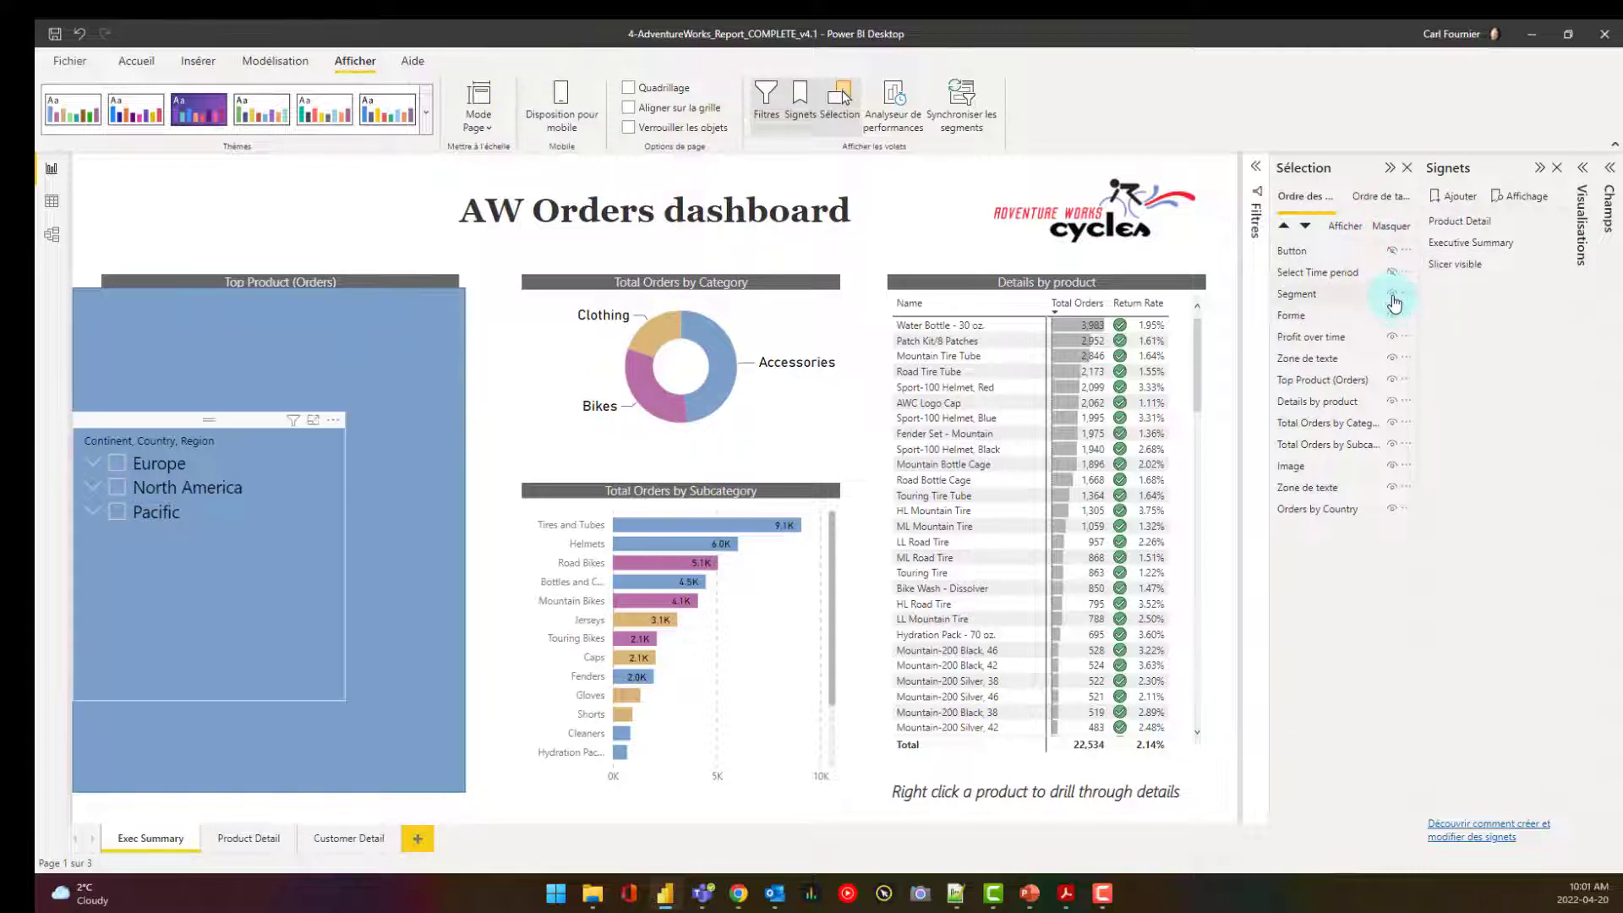
click(1391, 293)
click(1392, 319)
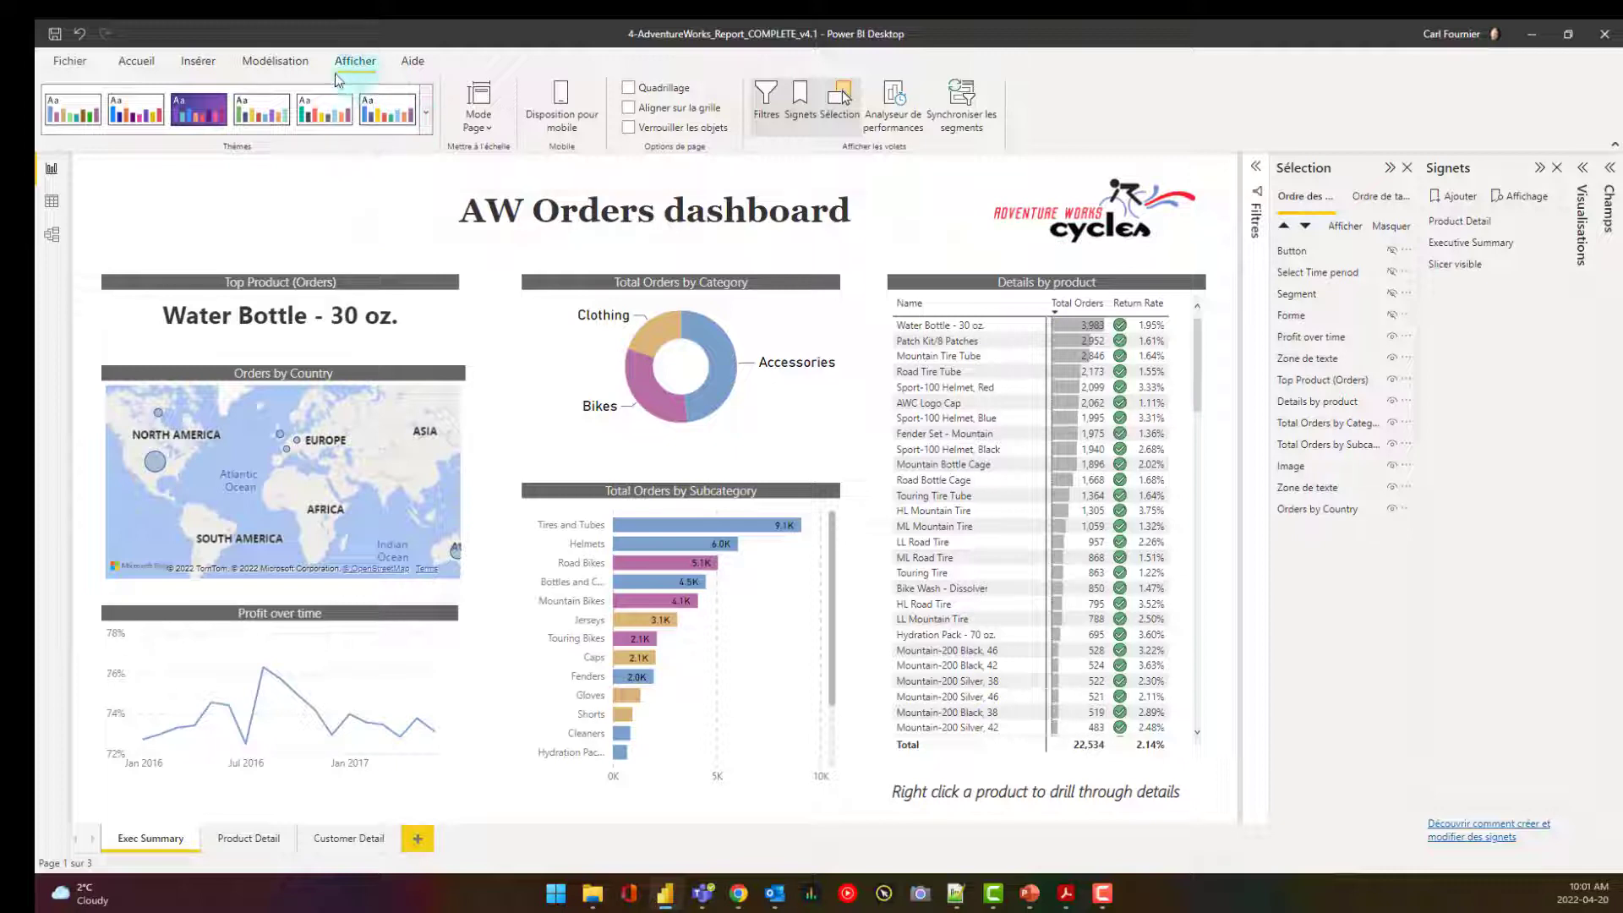
- Insert a right arrow button and place it at the page's left edge, just above the Top Product (Orders) heading
click(198, 61)
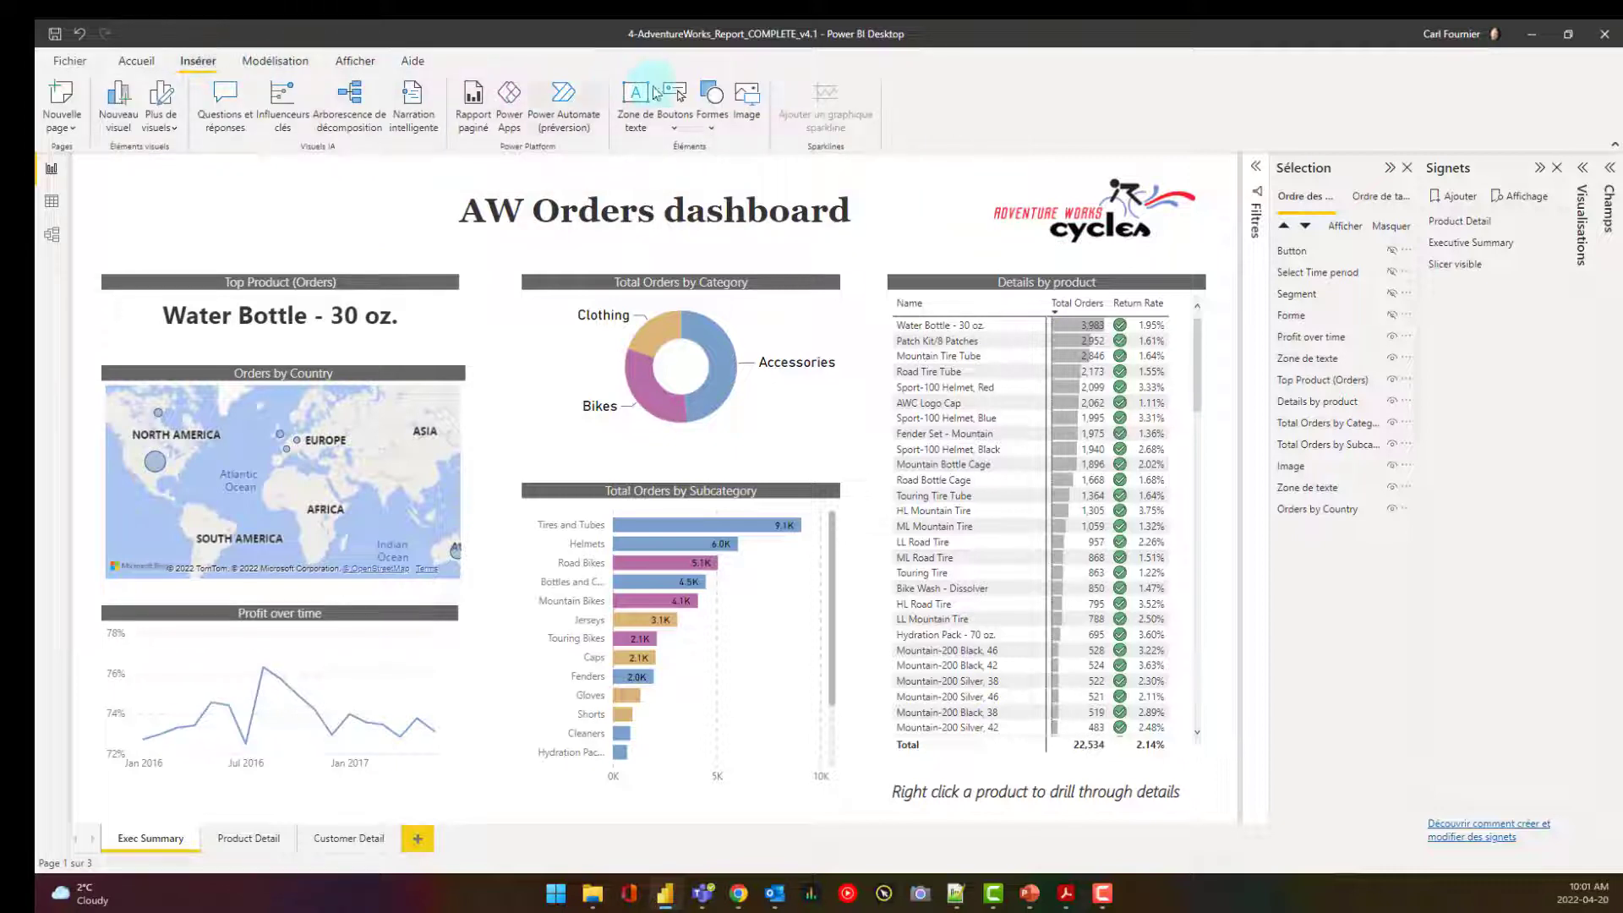
click(675, 126)
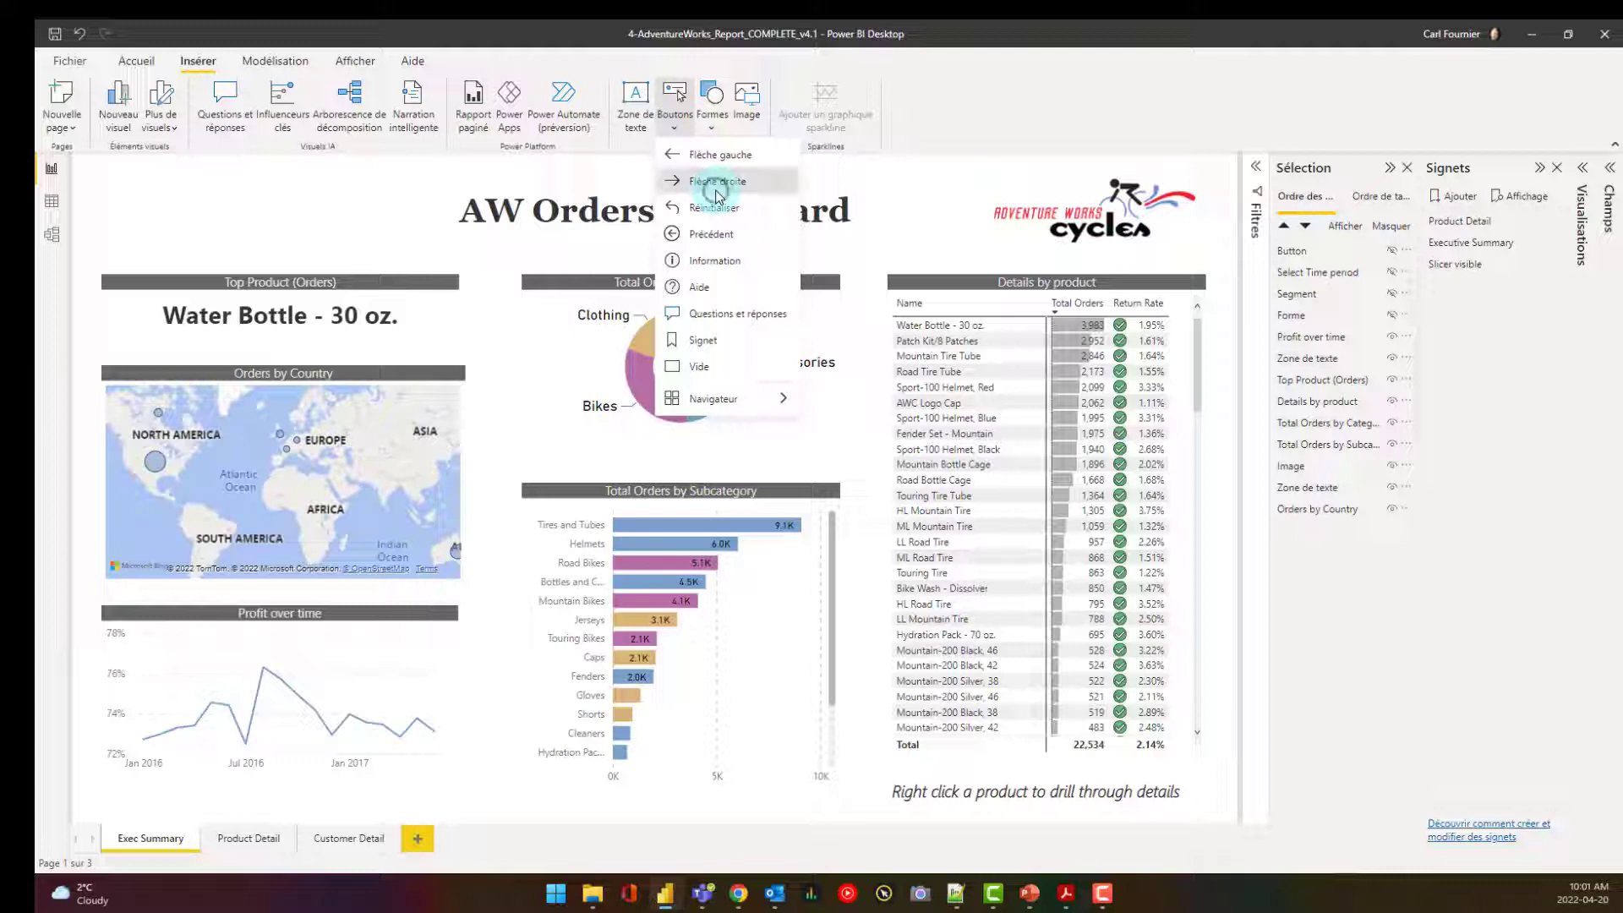
click(715, 190)
drag(155, 200, 143, 250)
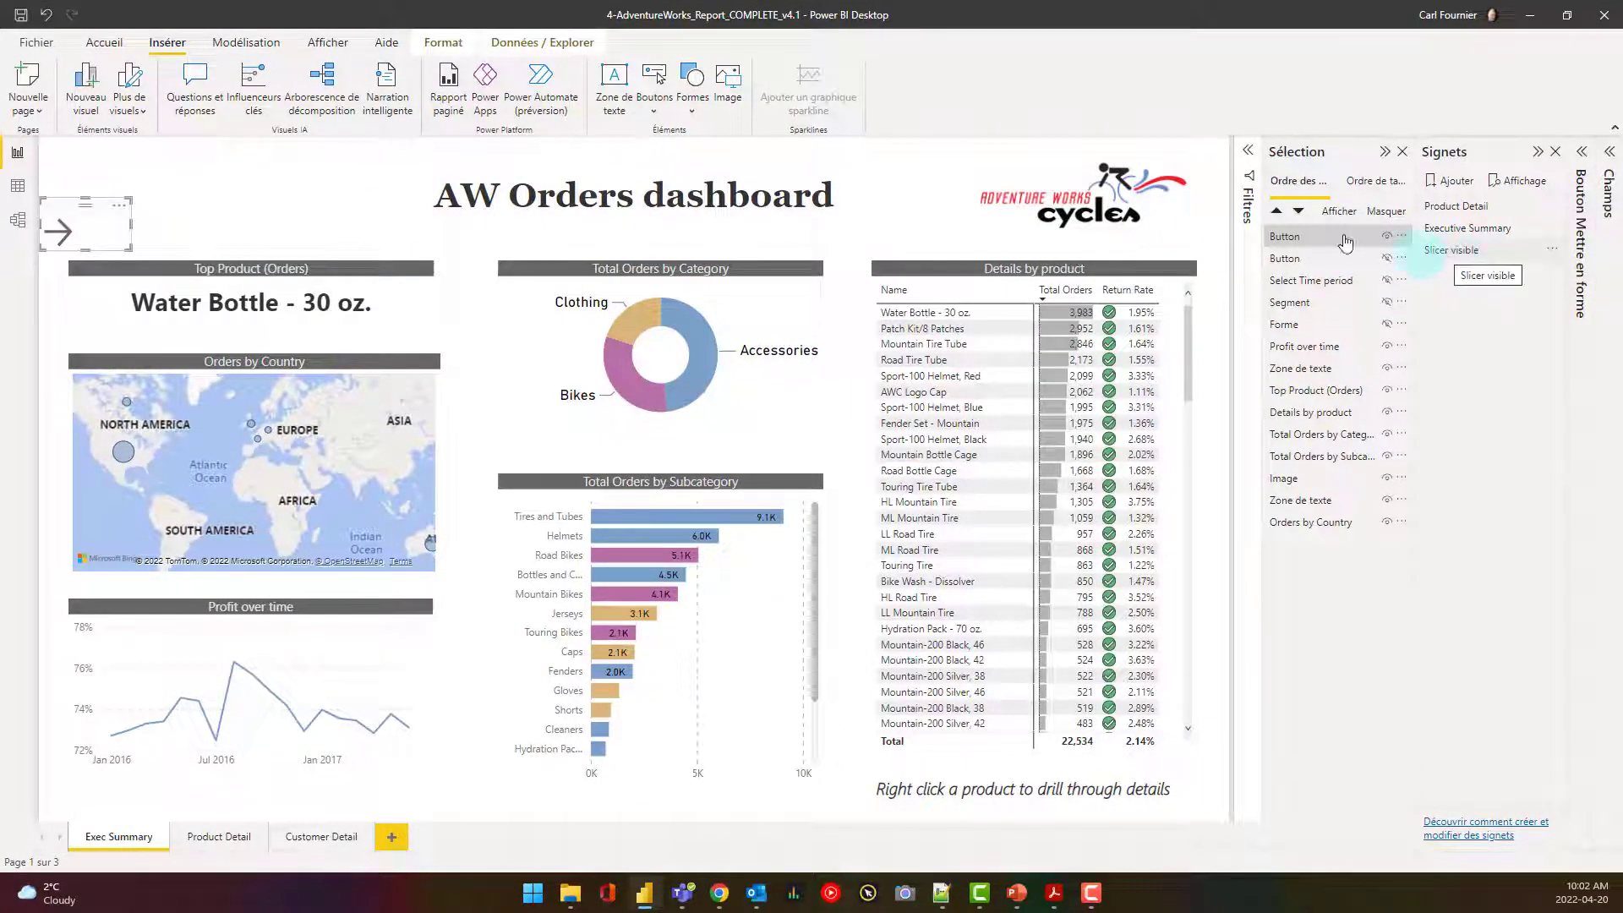
- Add a bookmark of the current page state and name it "Slicer invisible"
click(1453, 181)
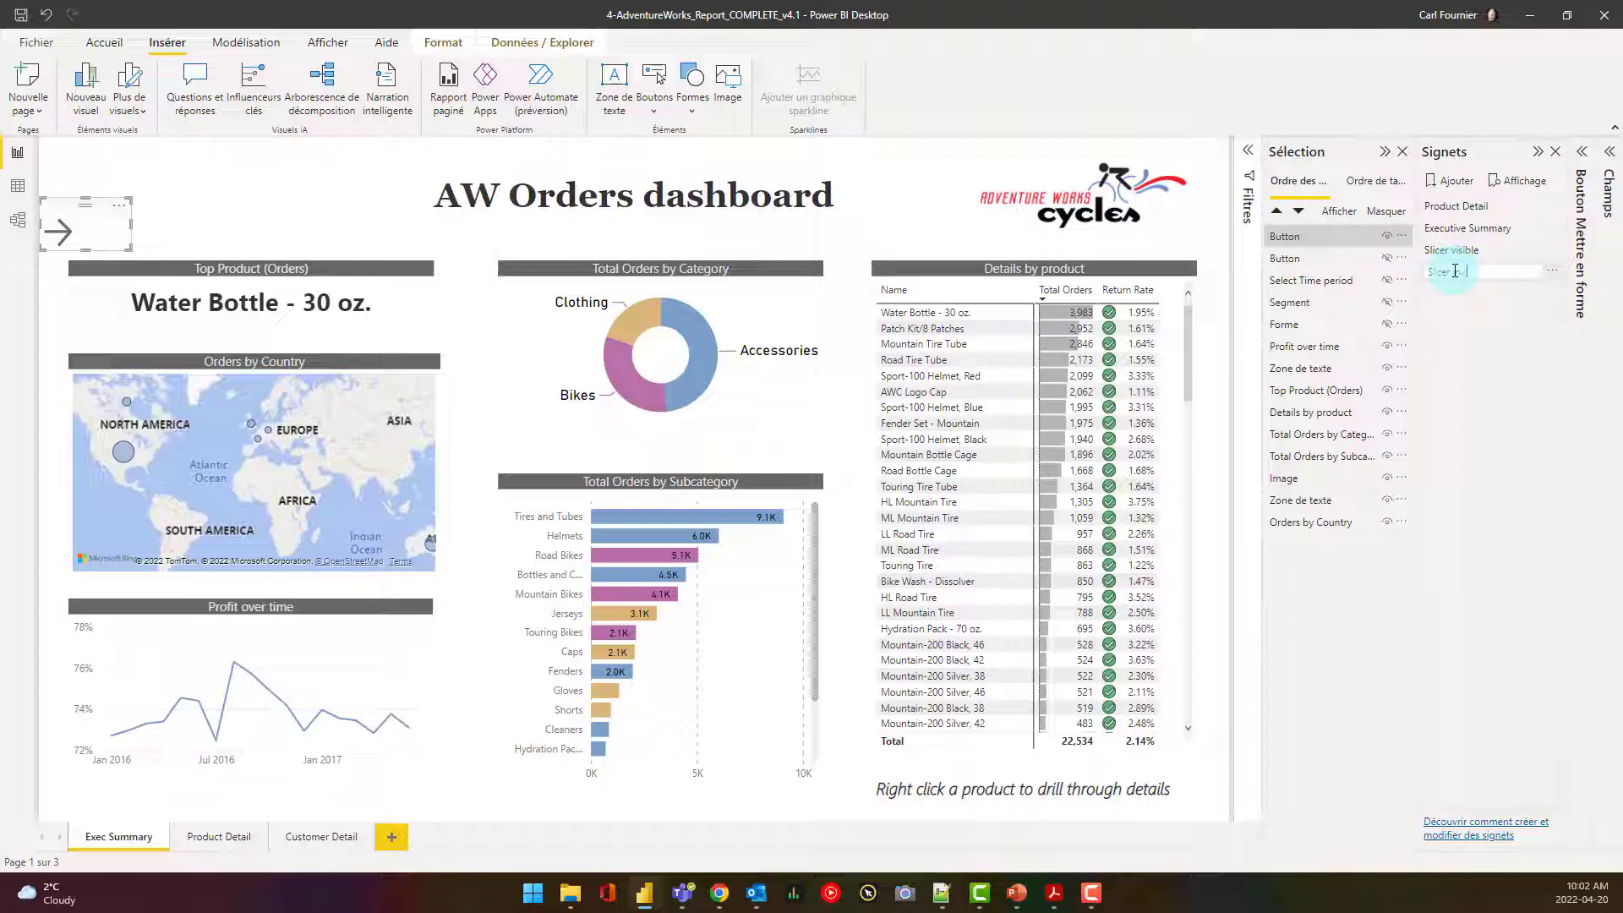
click(1455, 271)
text(Slicer invisible)
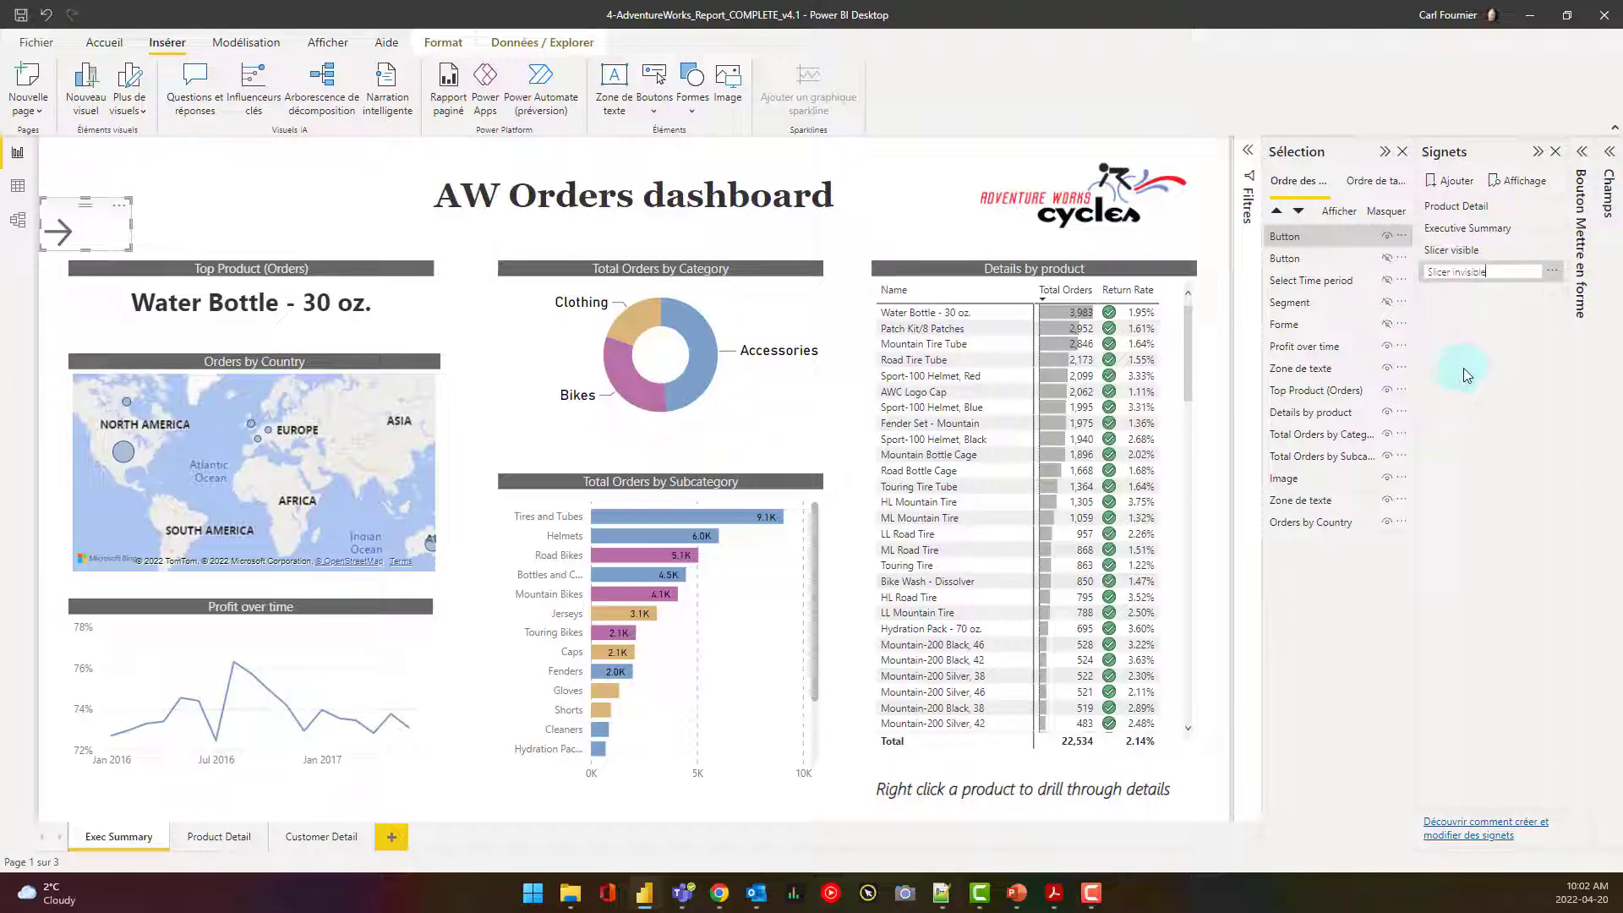
key(Return)
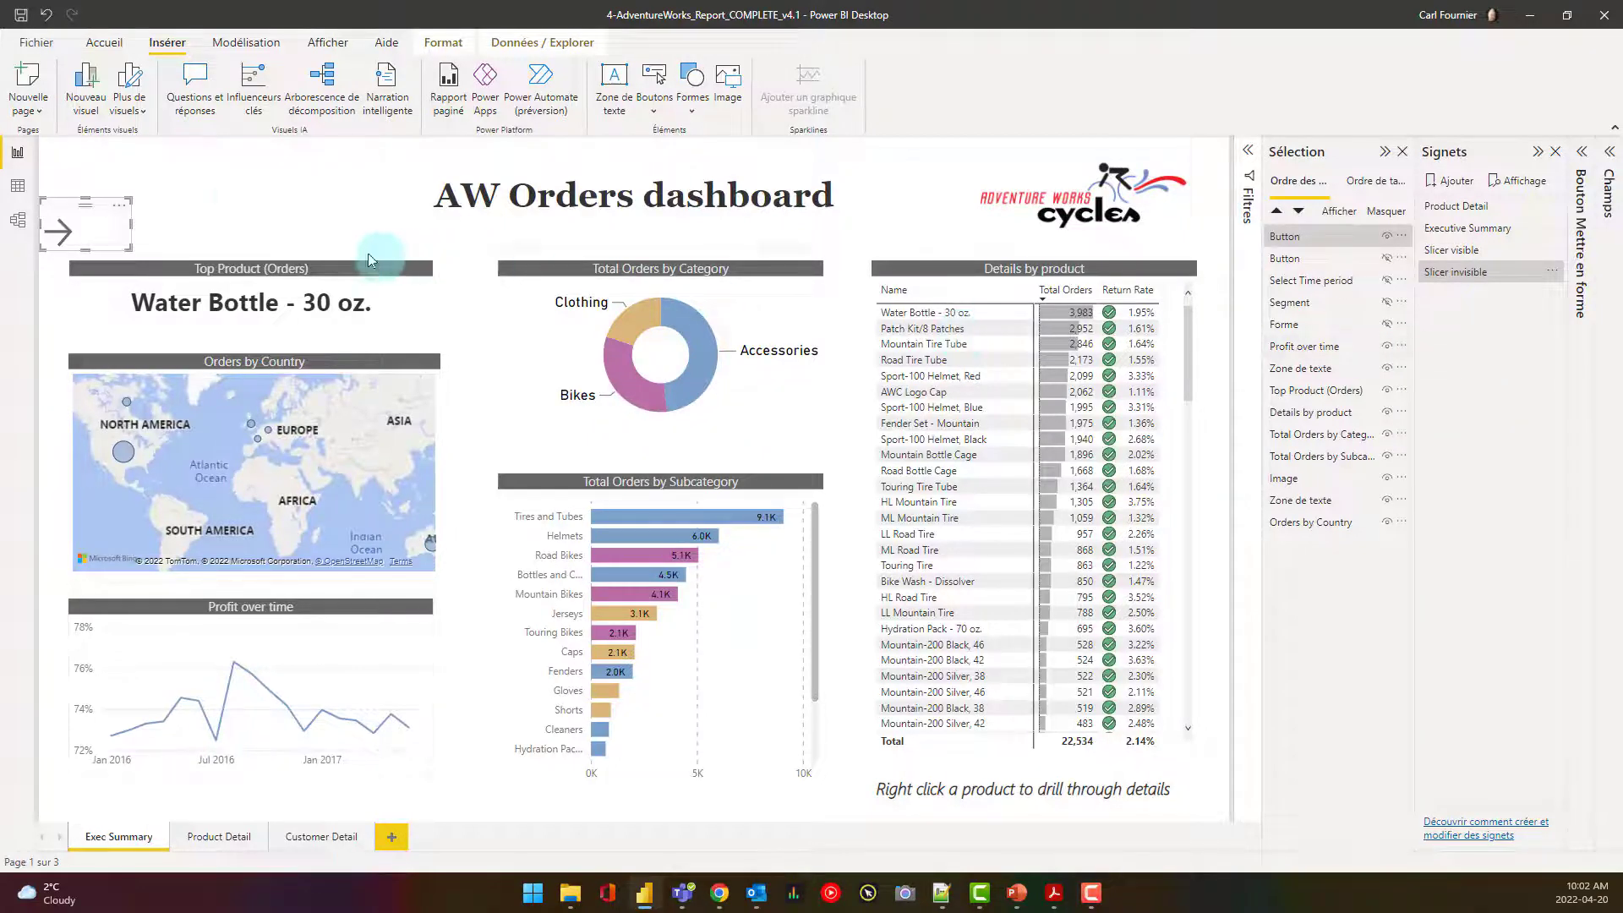
- Enable the right arrow button's action with type Signet and assign it the "Slicer visible" bookmark
click(61, 234)
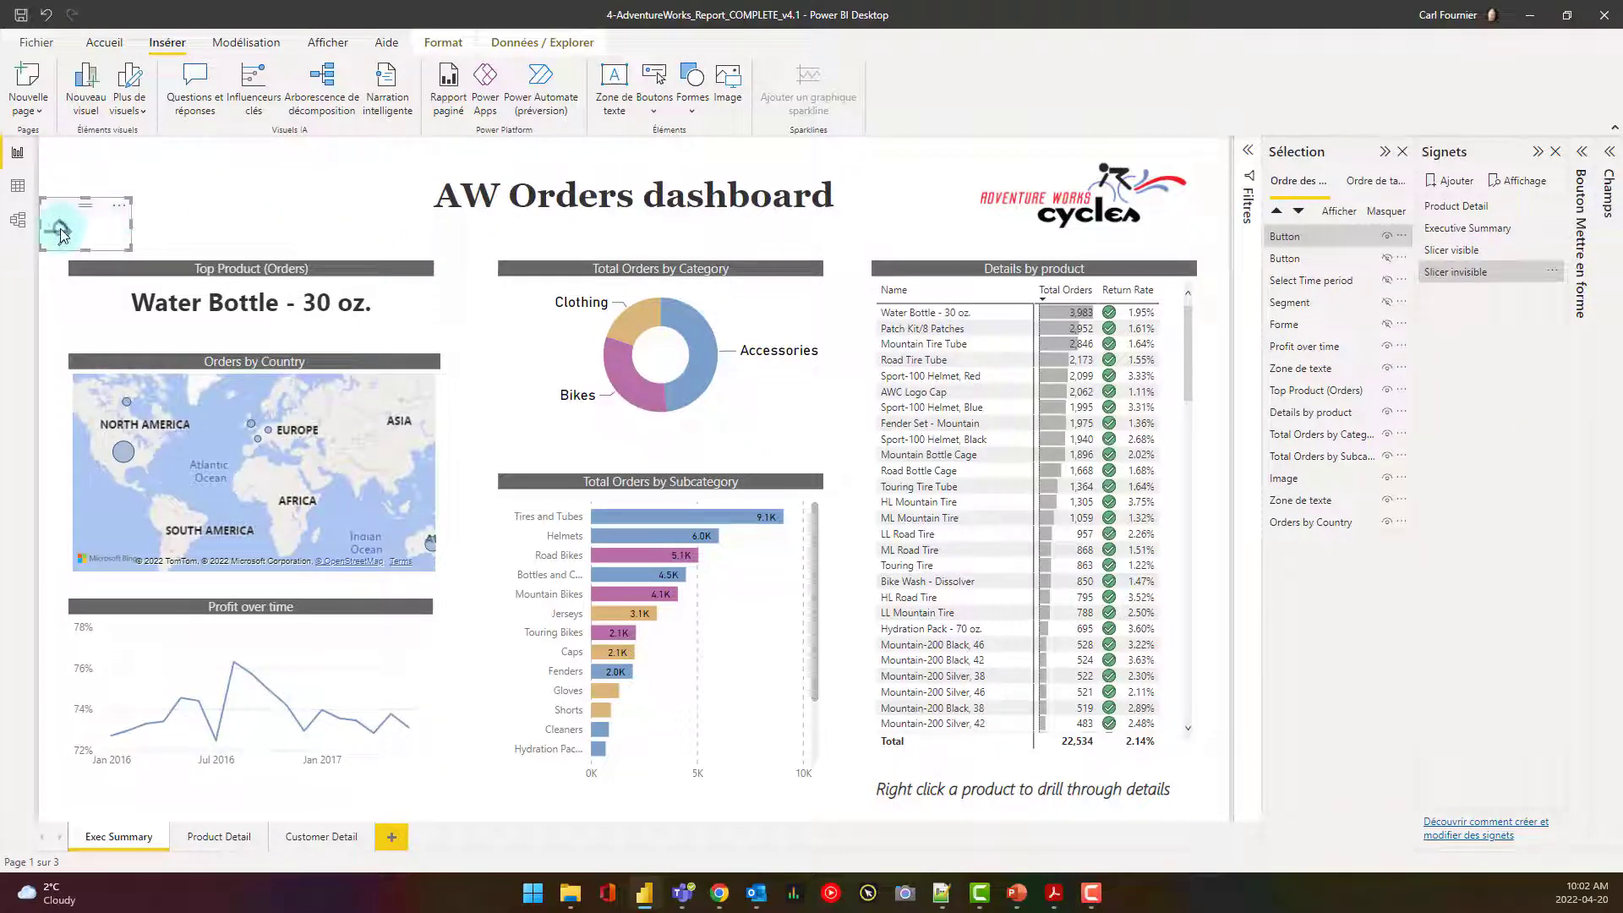
click(1577, 157)
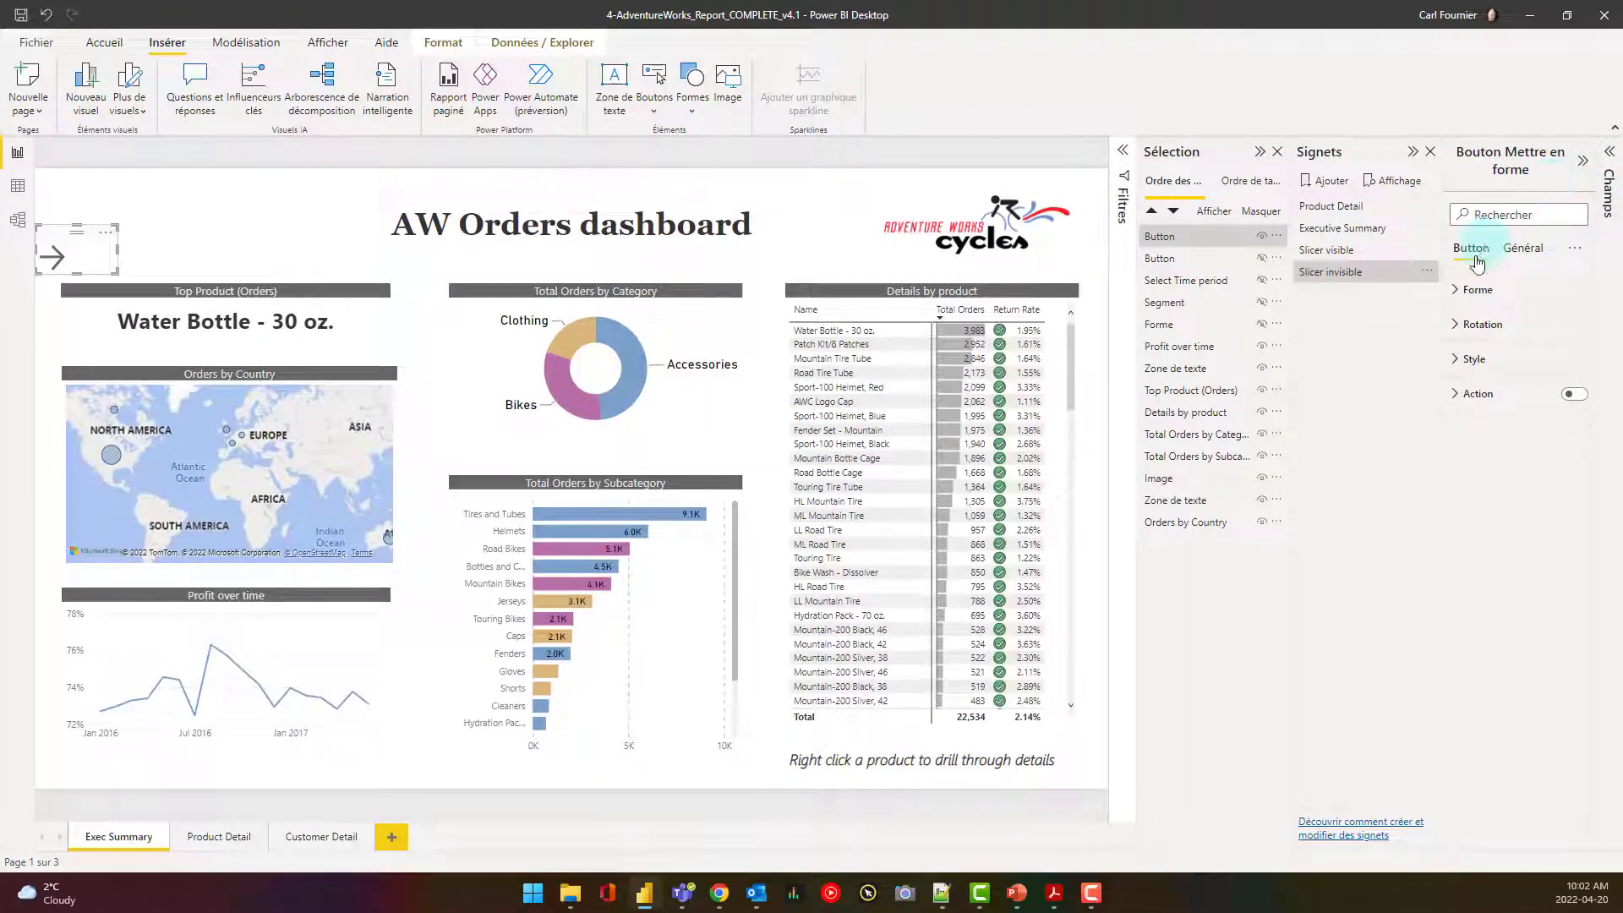
click(1573, 394)
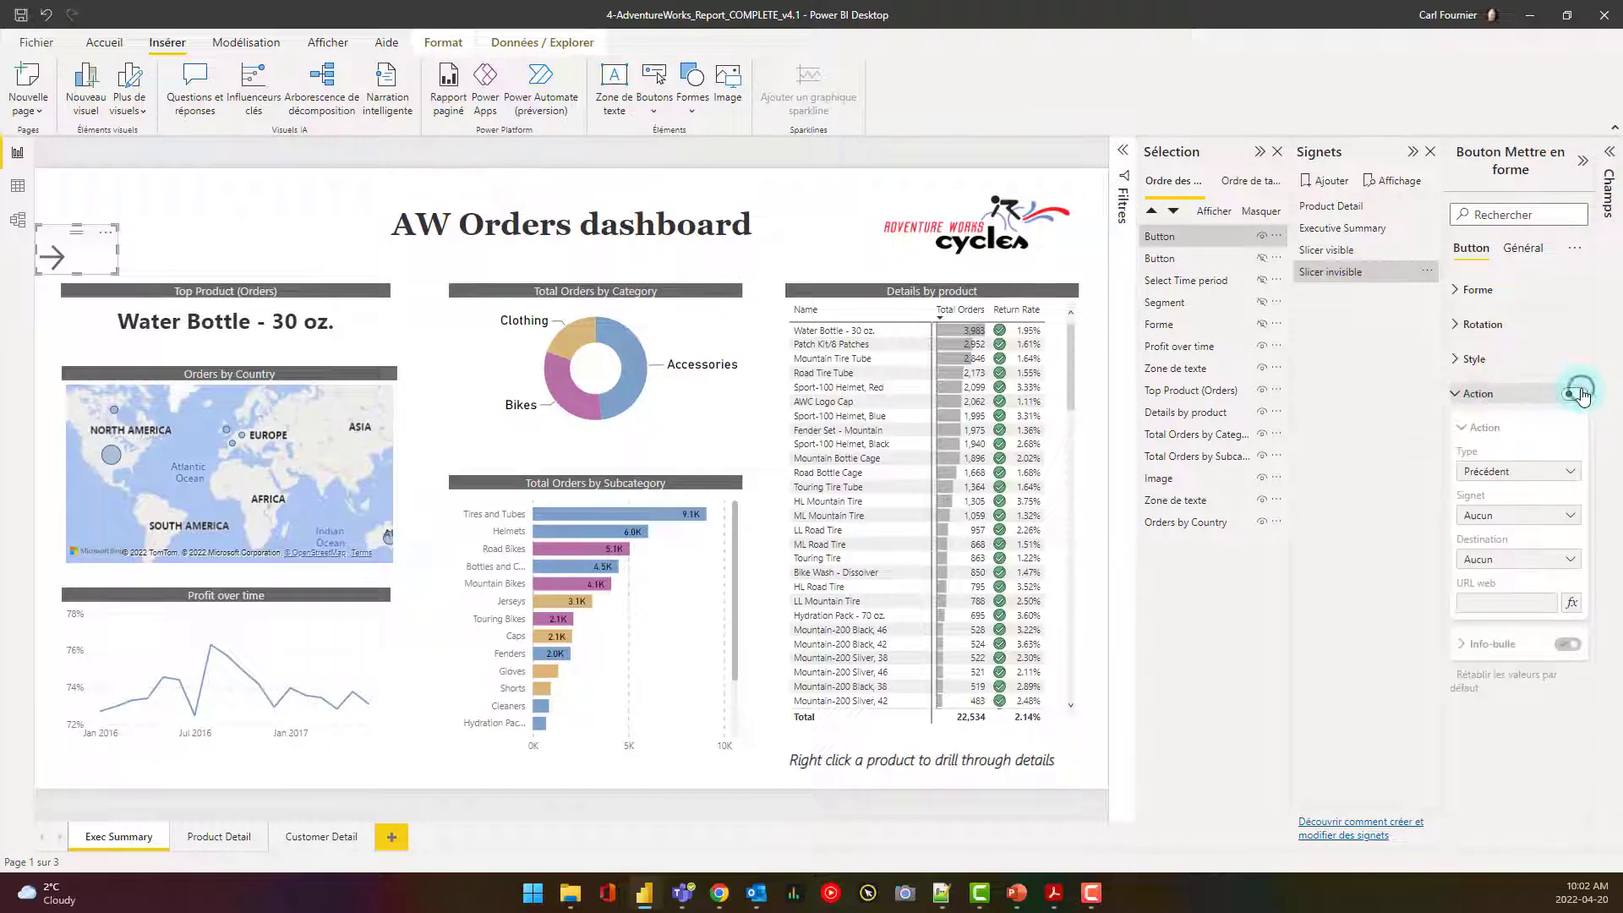
click(1577, 470)
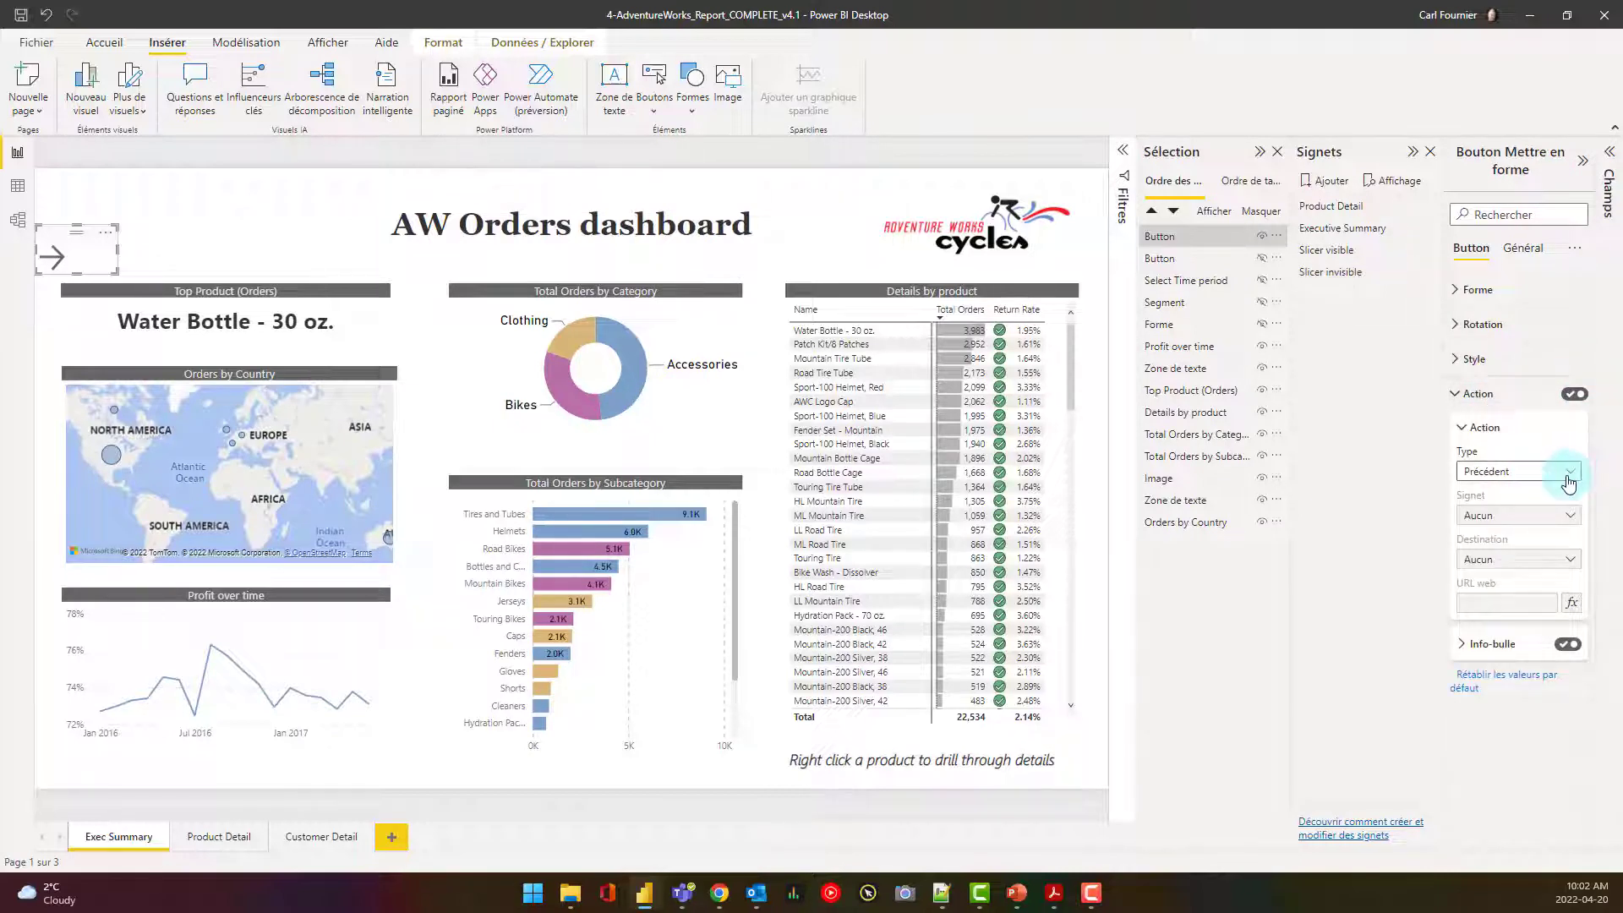
click(1570, 475)
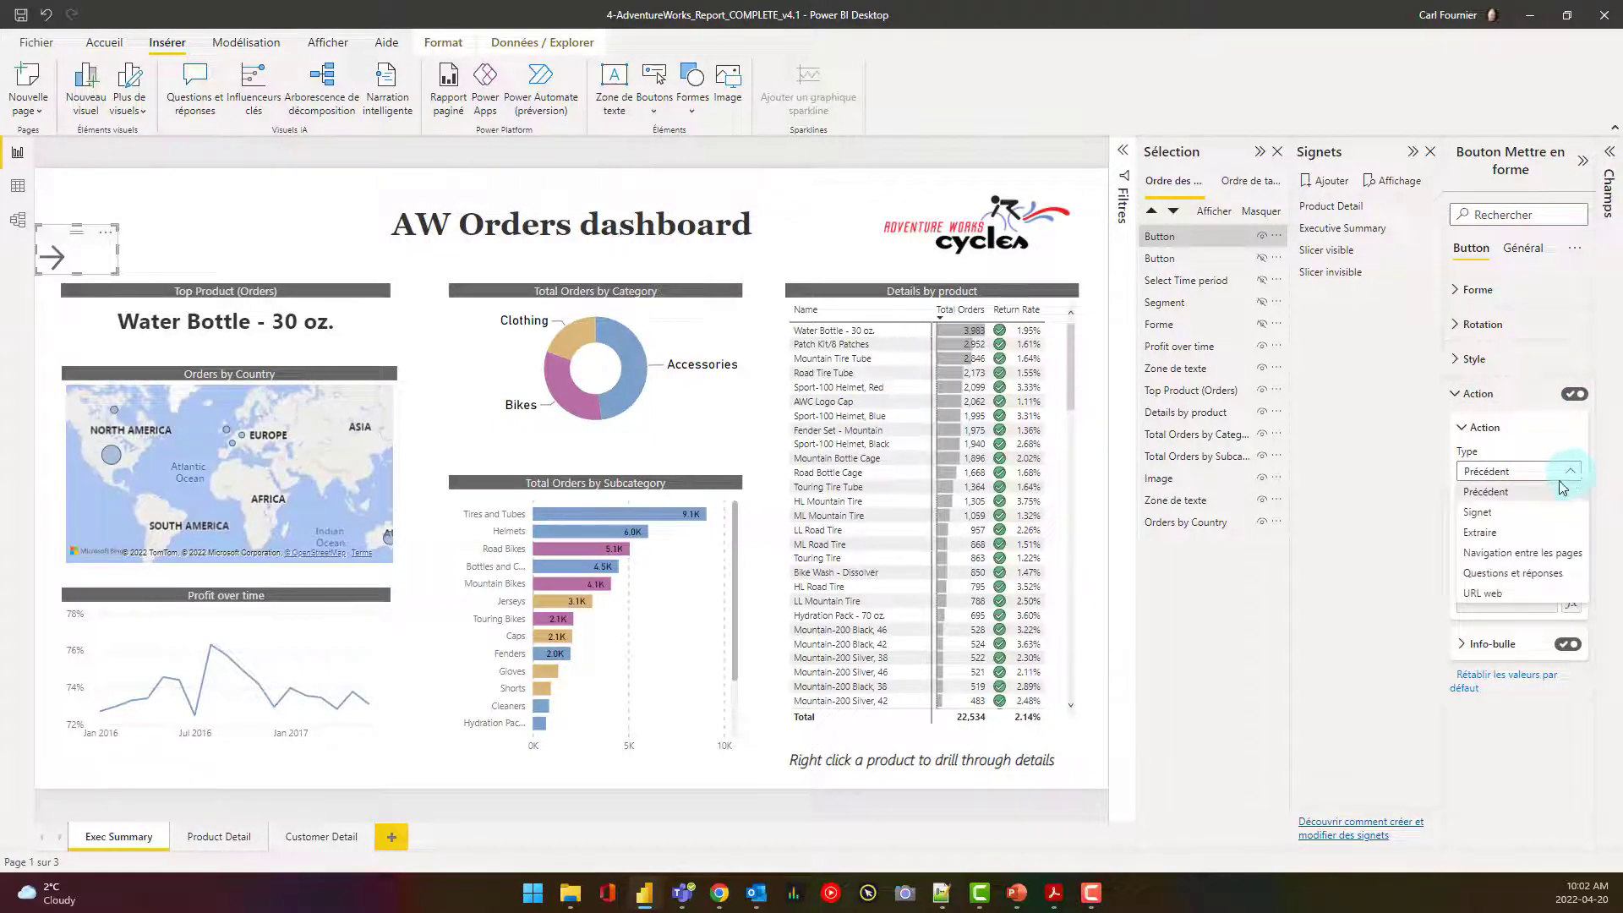
click(1512, 519)
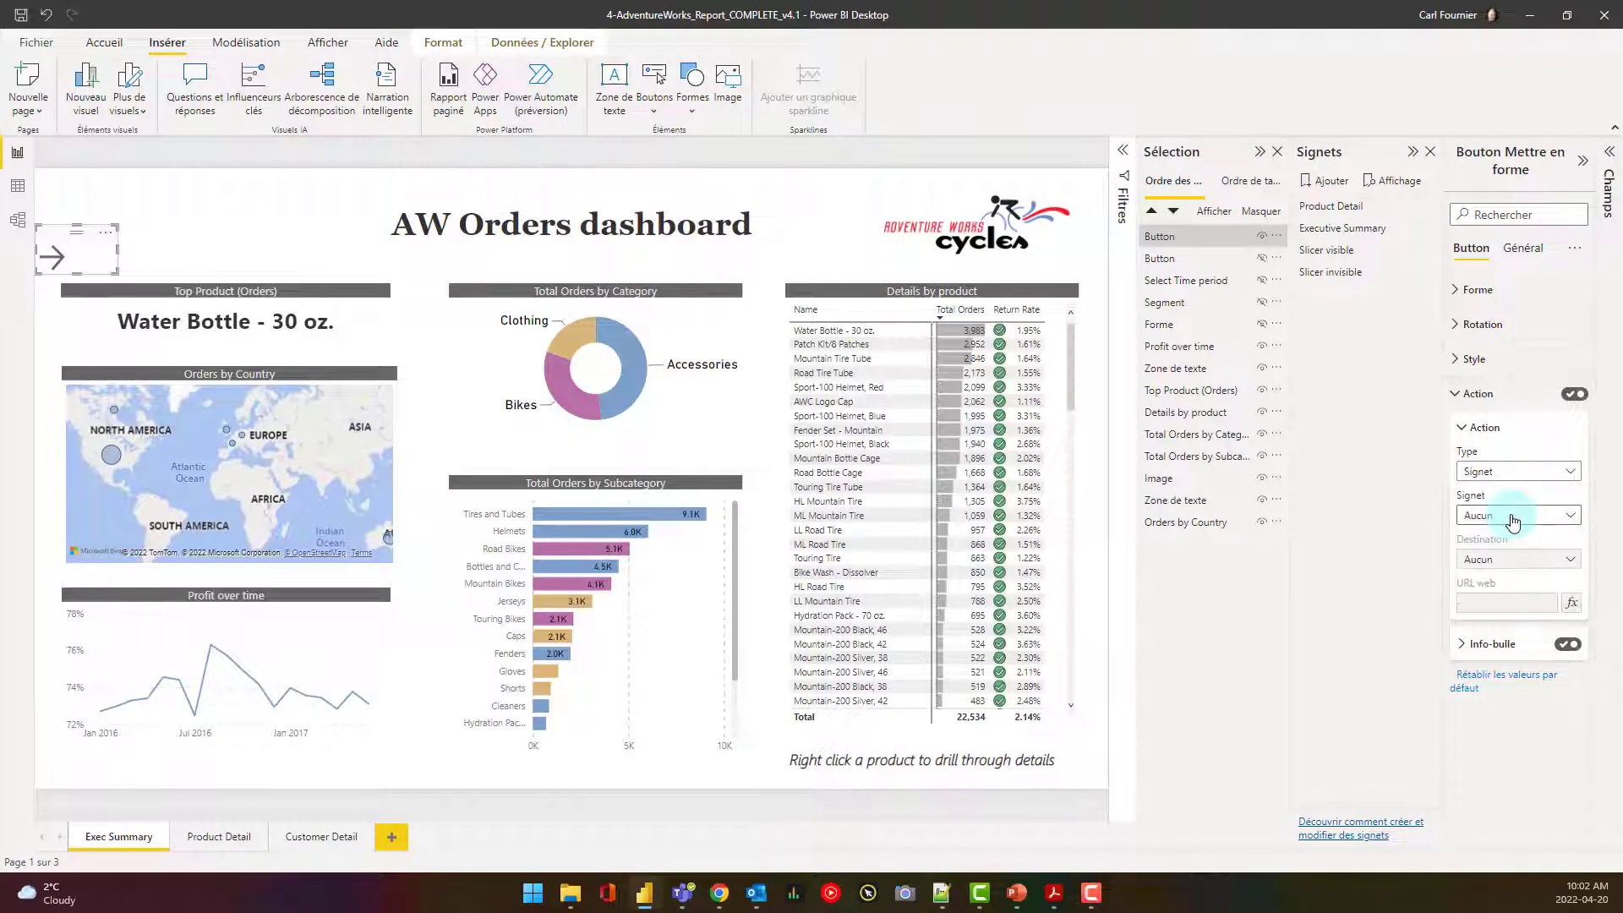
click(1557, 515)
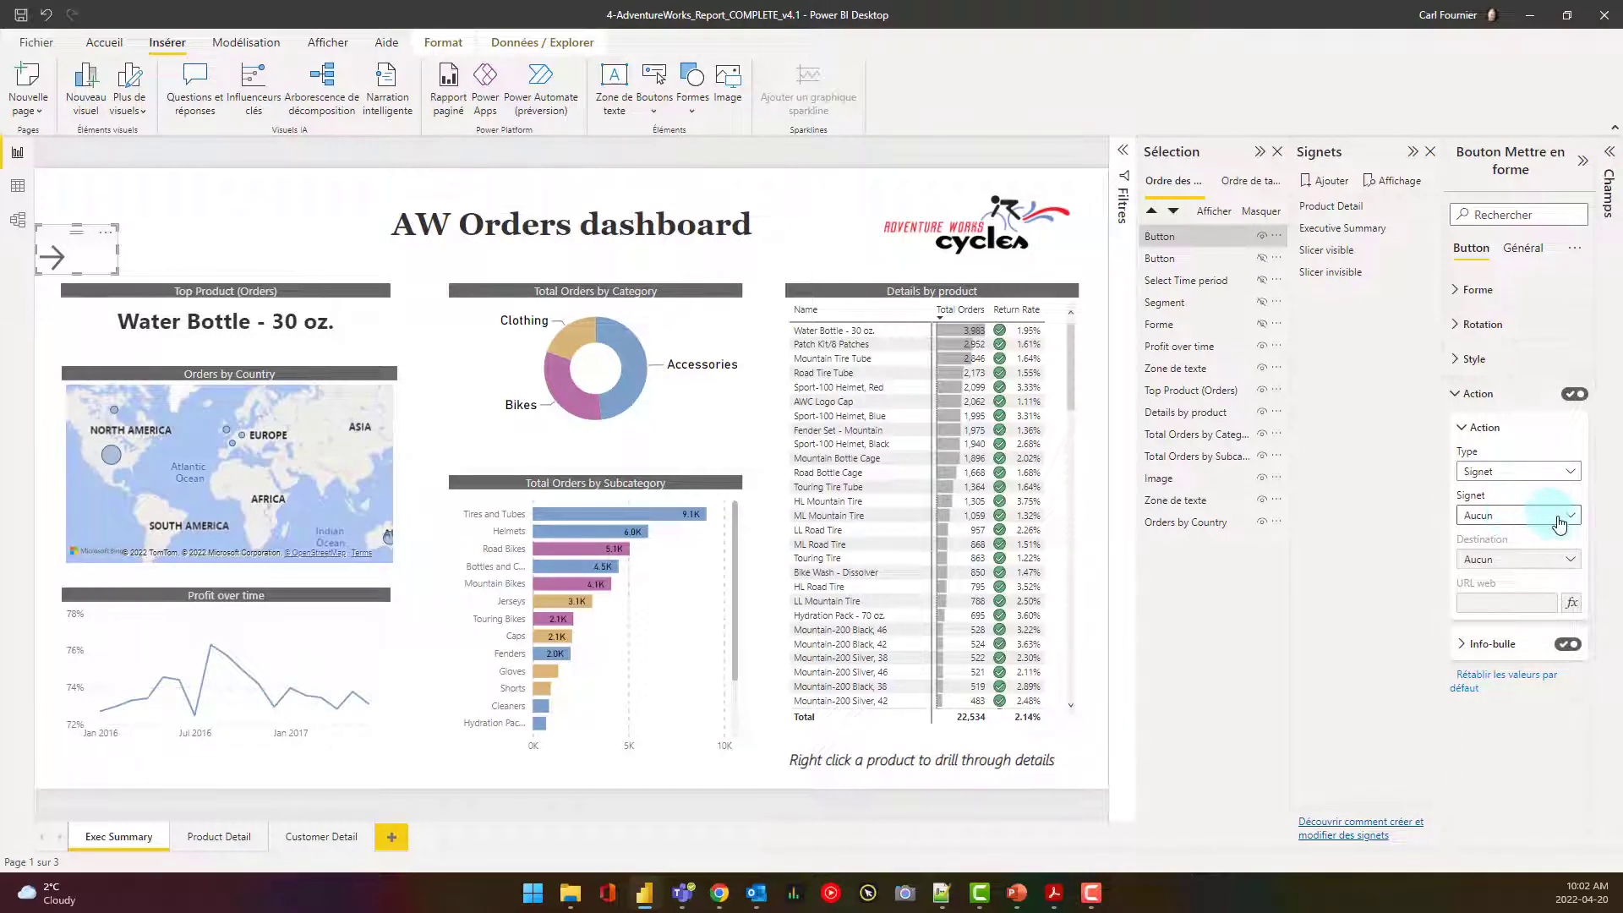
click(1566, 515)
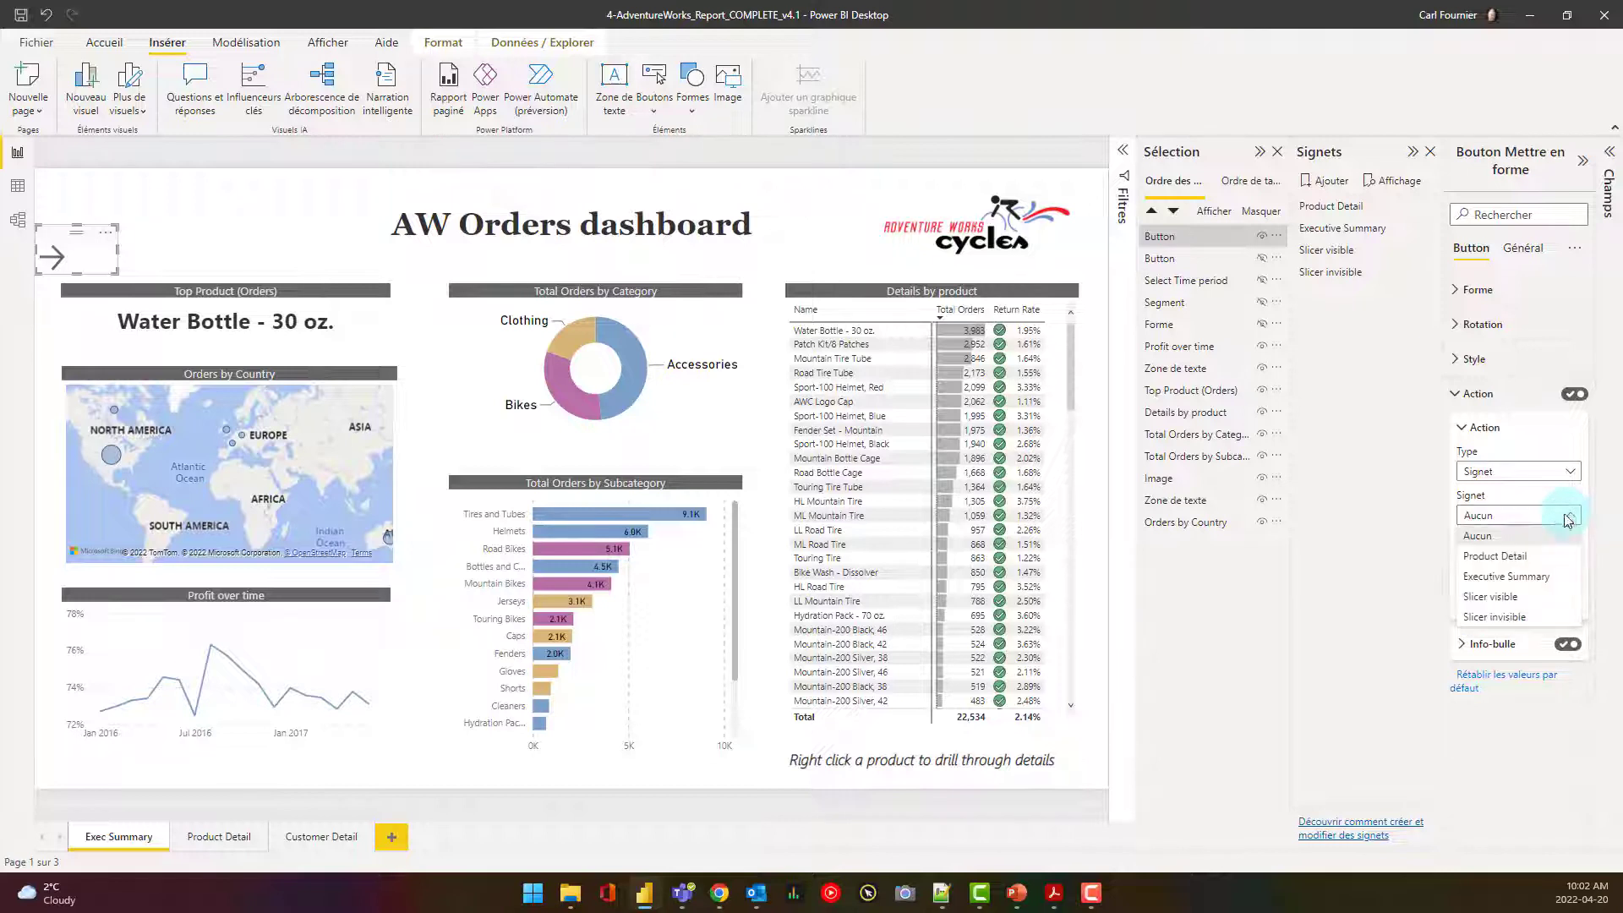
click(1518, 603)
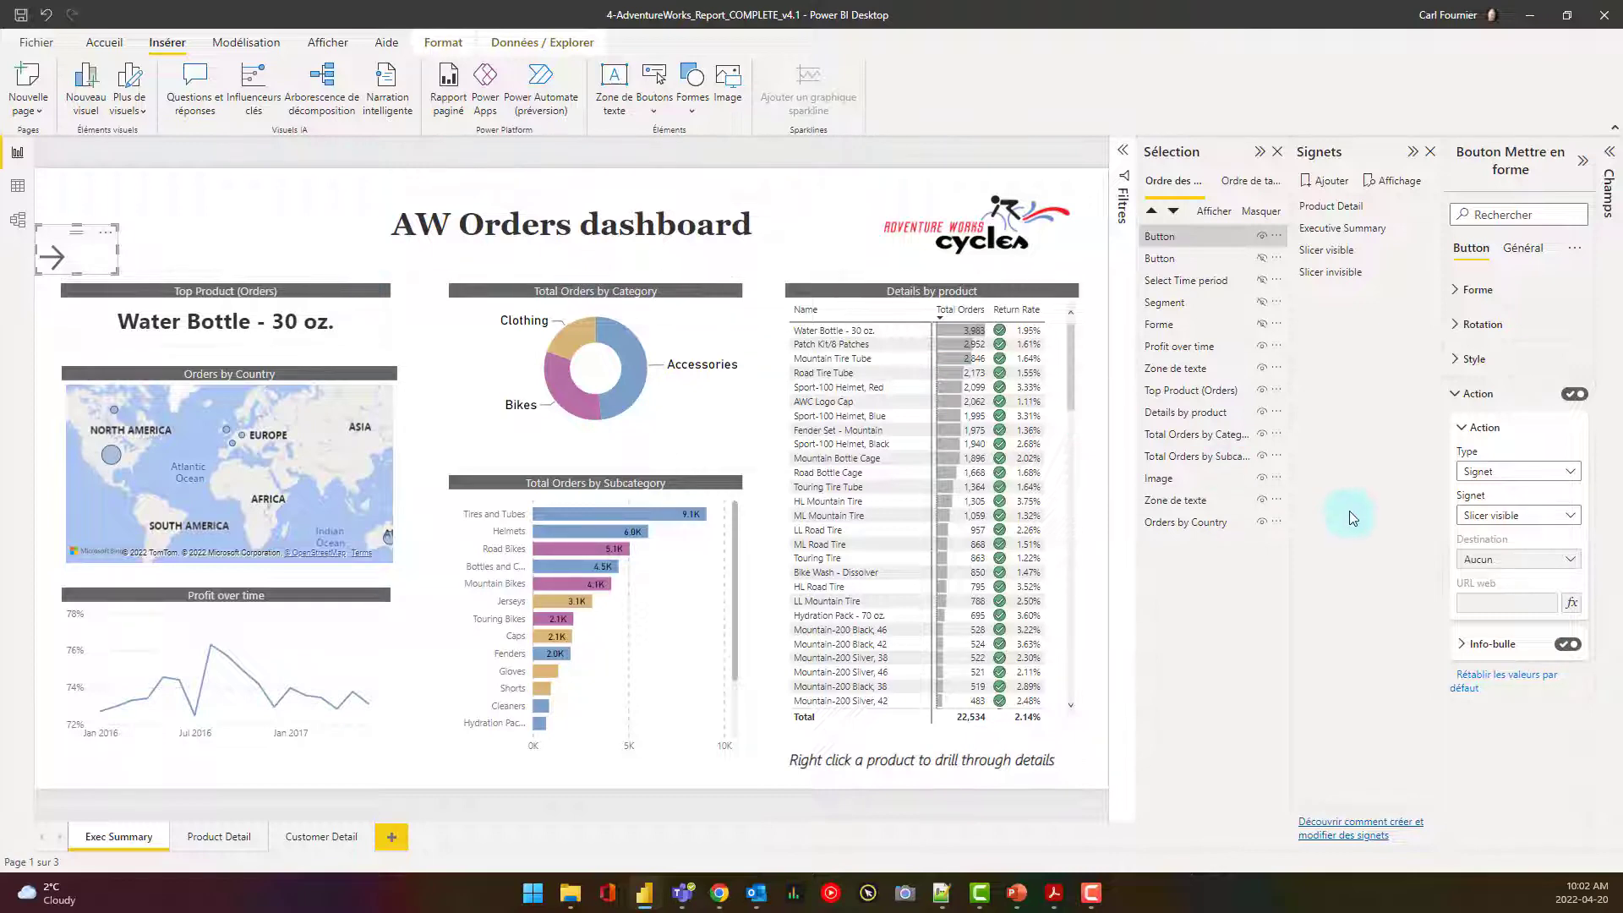
- Reveal the slicer panel with the right arrow button, and enable the left arrow button's action as Signet with the "Slicer invisible" bookmark
ctrl+click(57, 259)
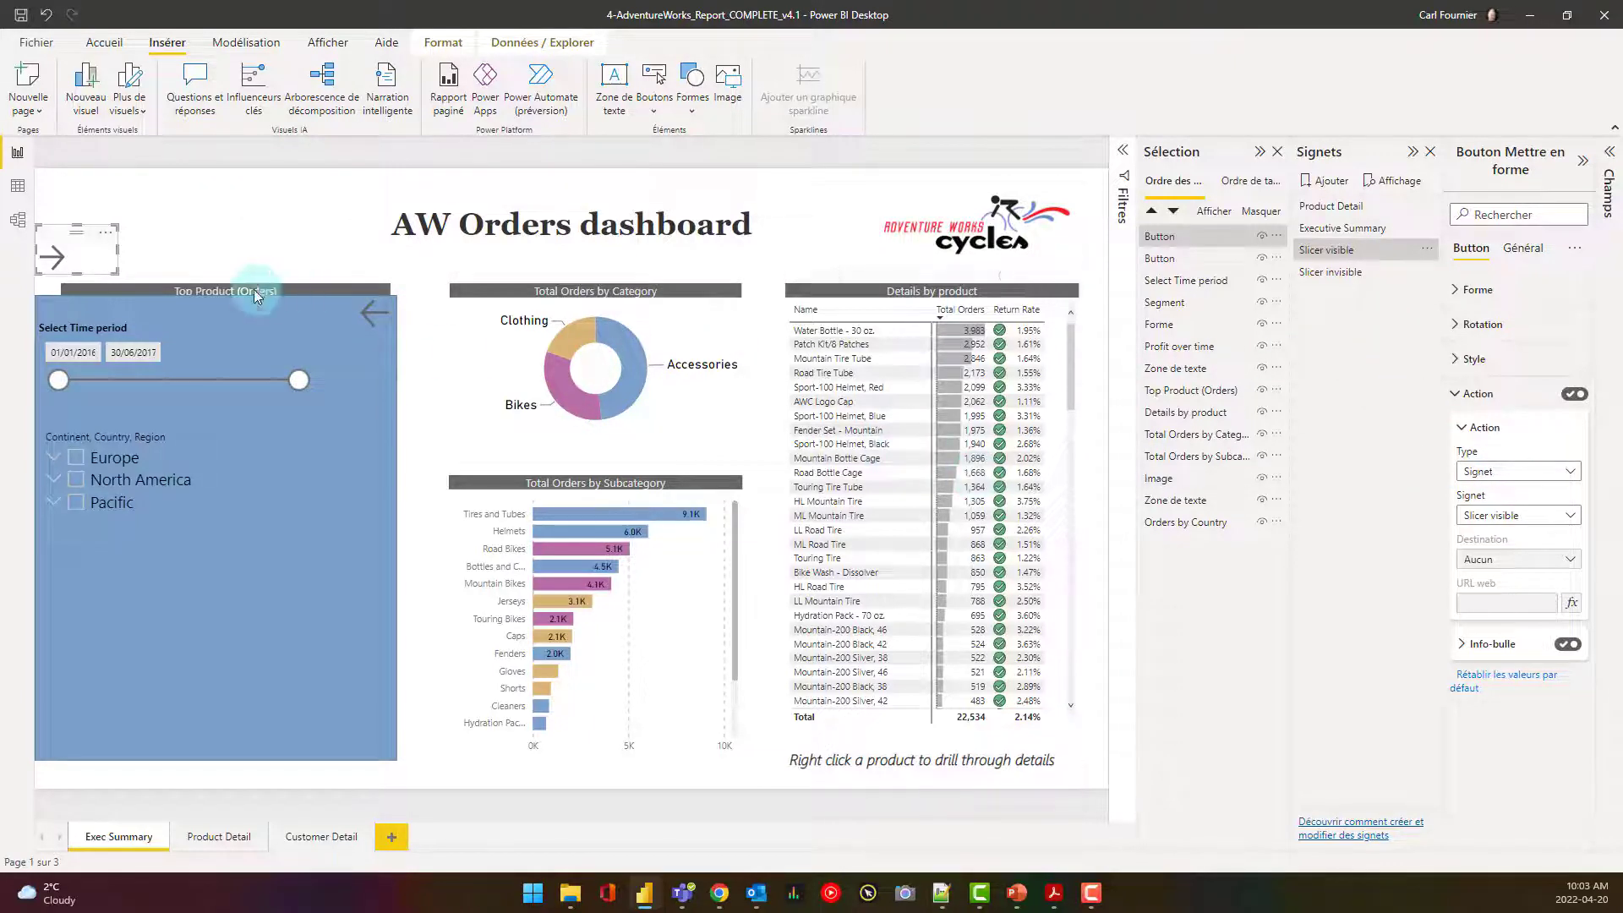
click(376, 316)
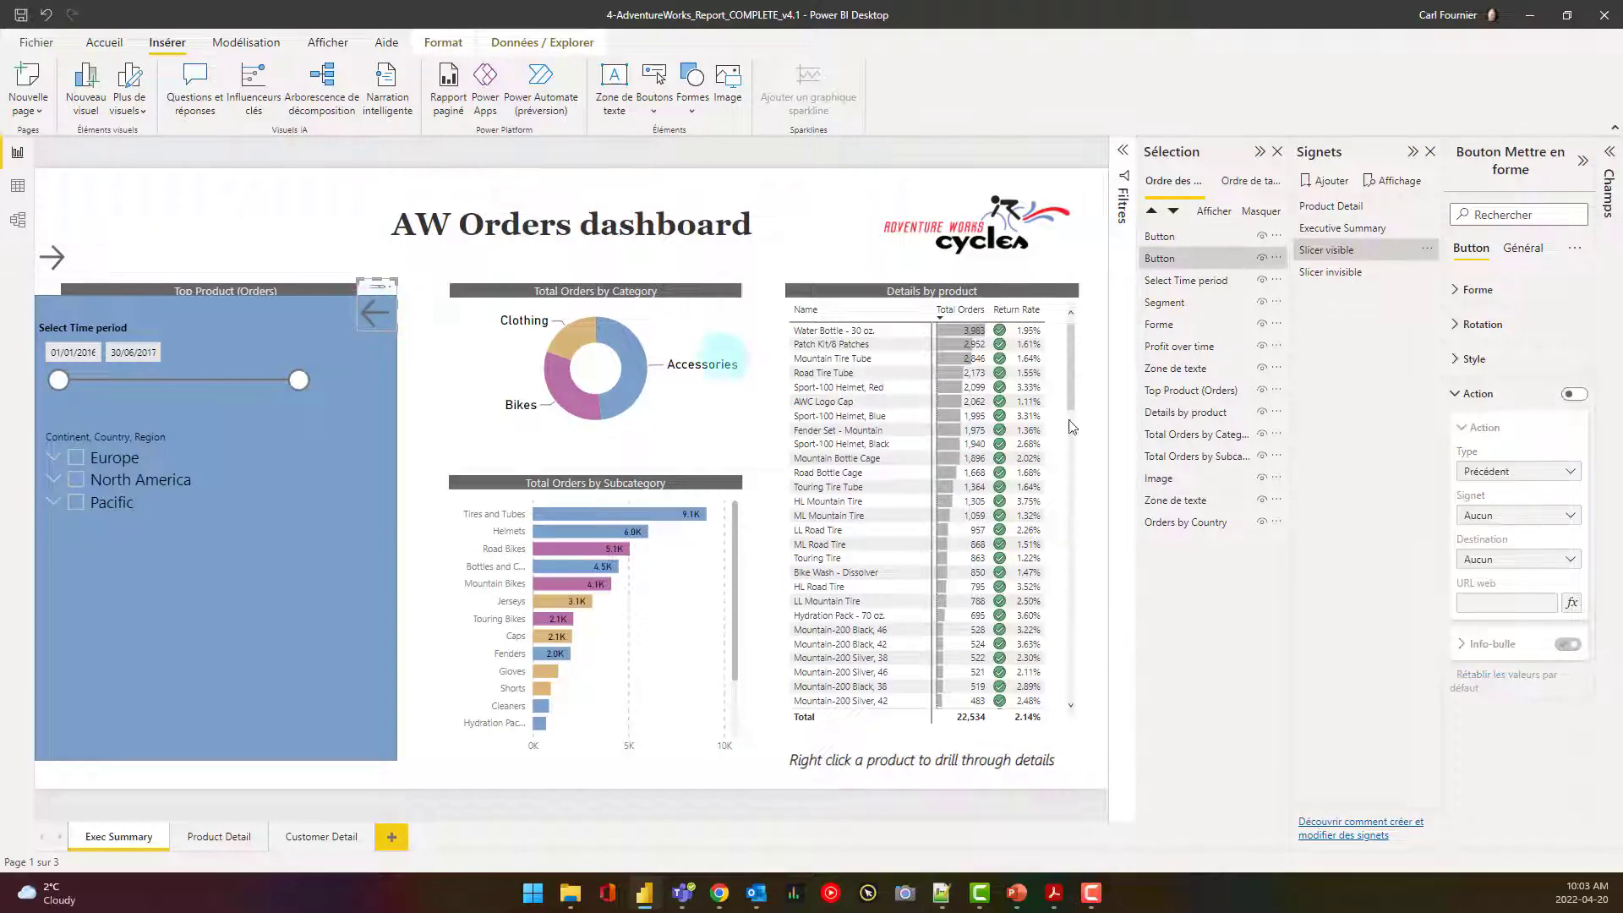
click(1595, 395)
click(1575, 394)
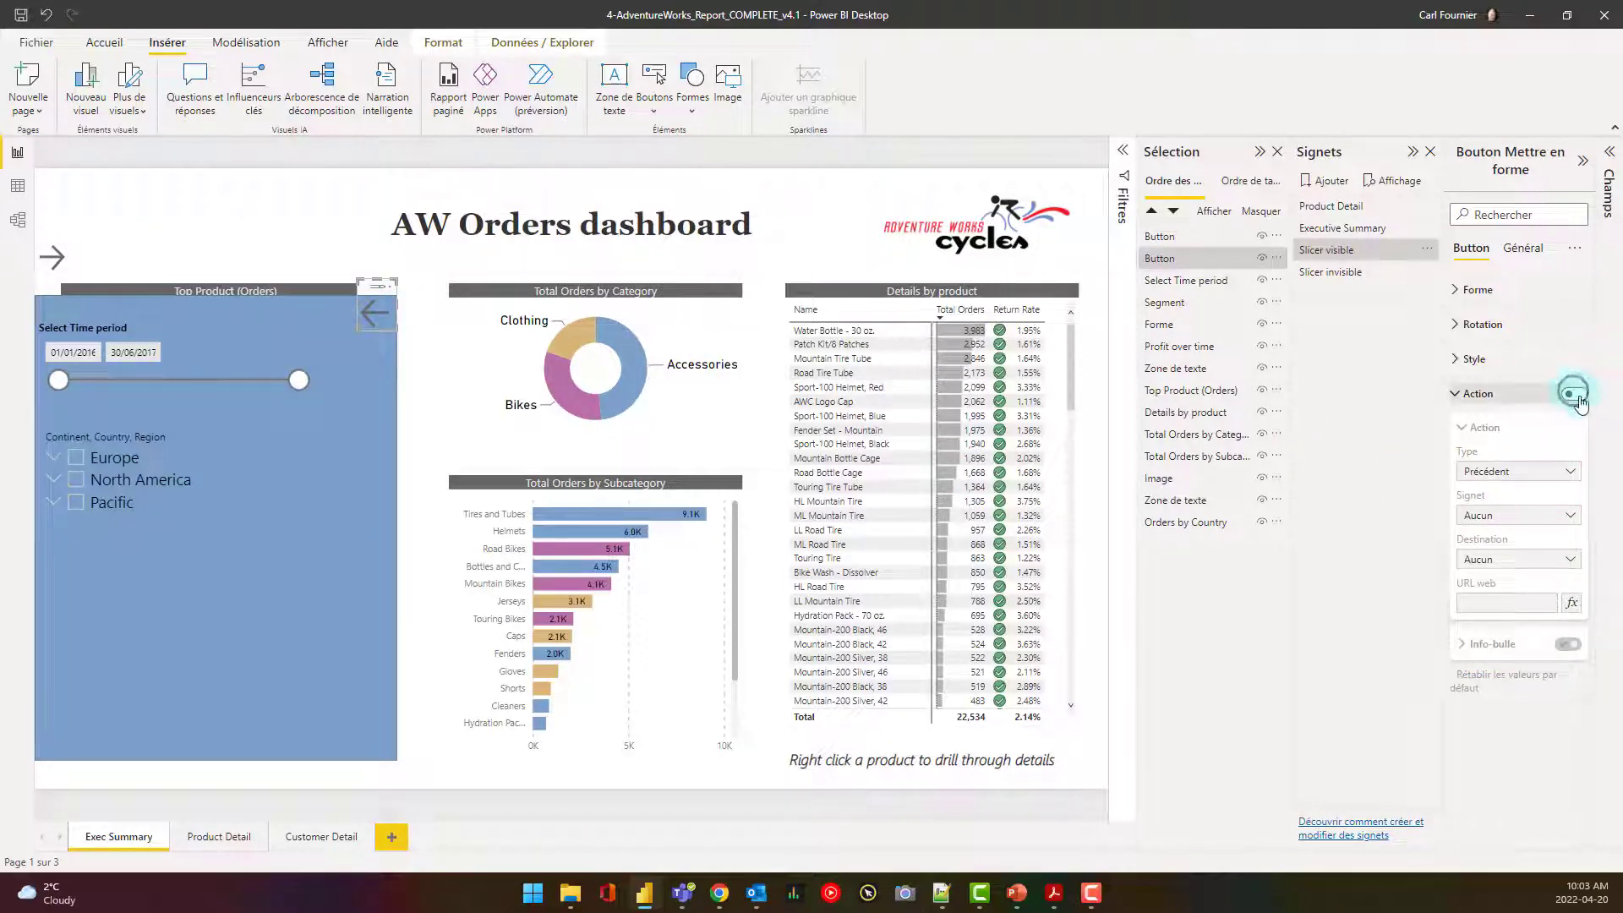
click(1566, 472)
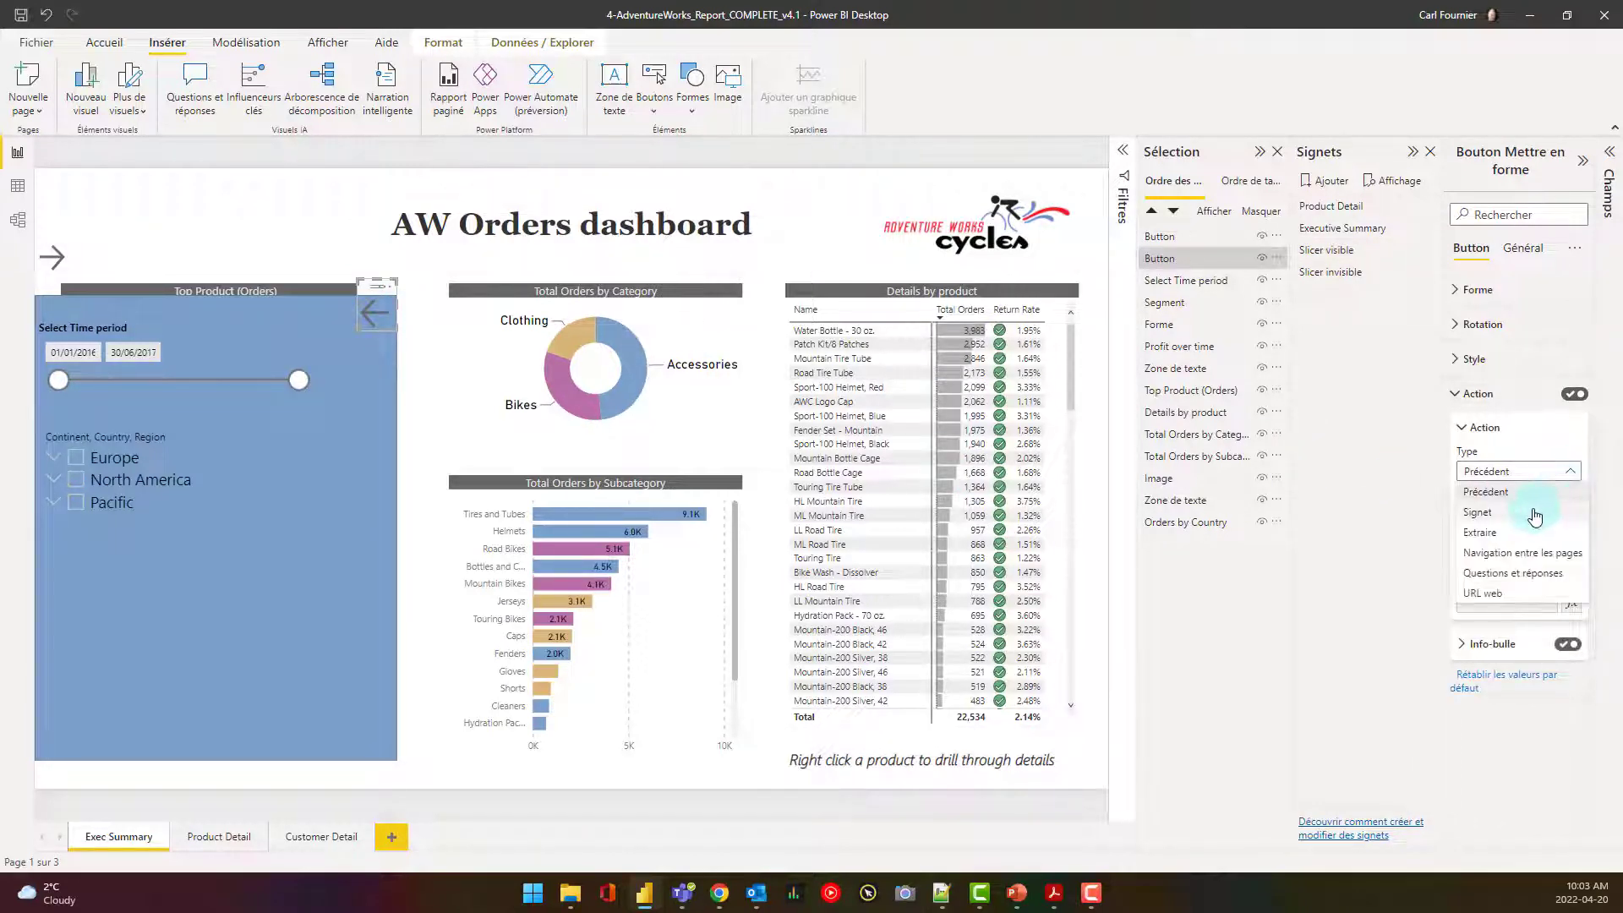
click(1537, 512)
click(1575, 516)
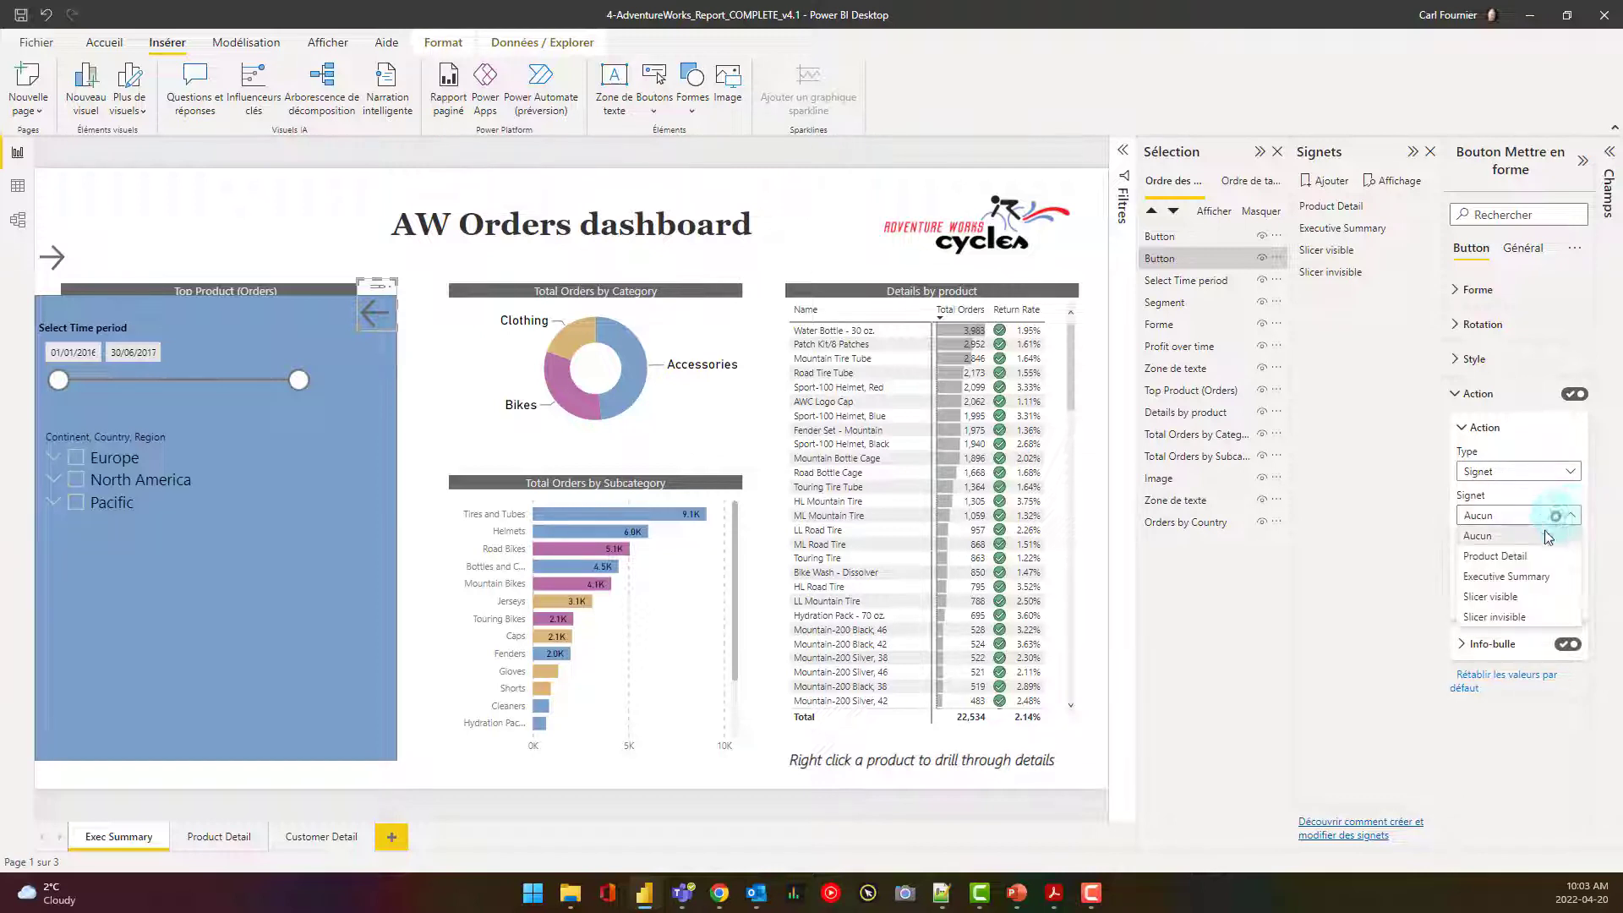
click(1526, 617)
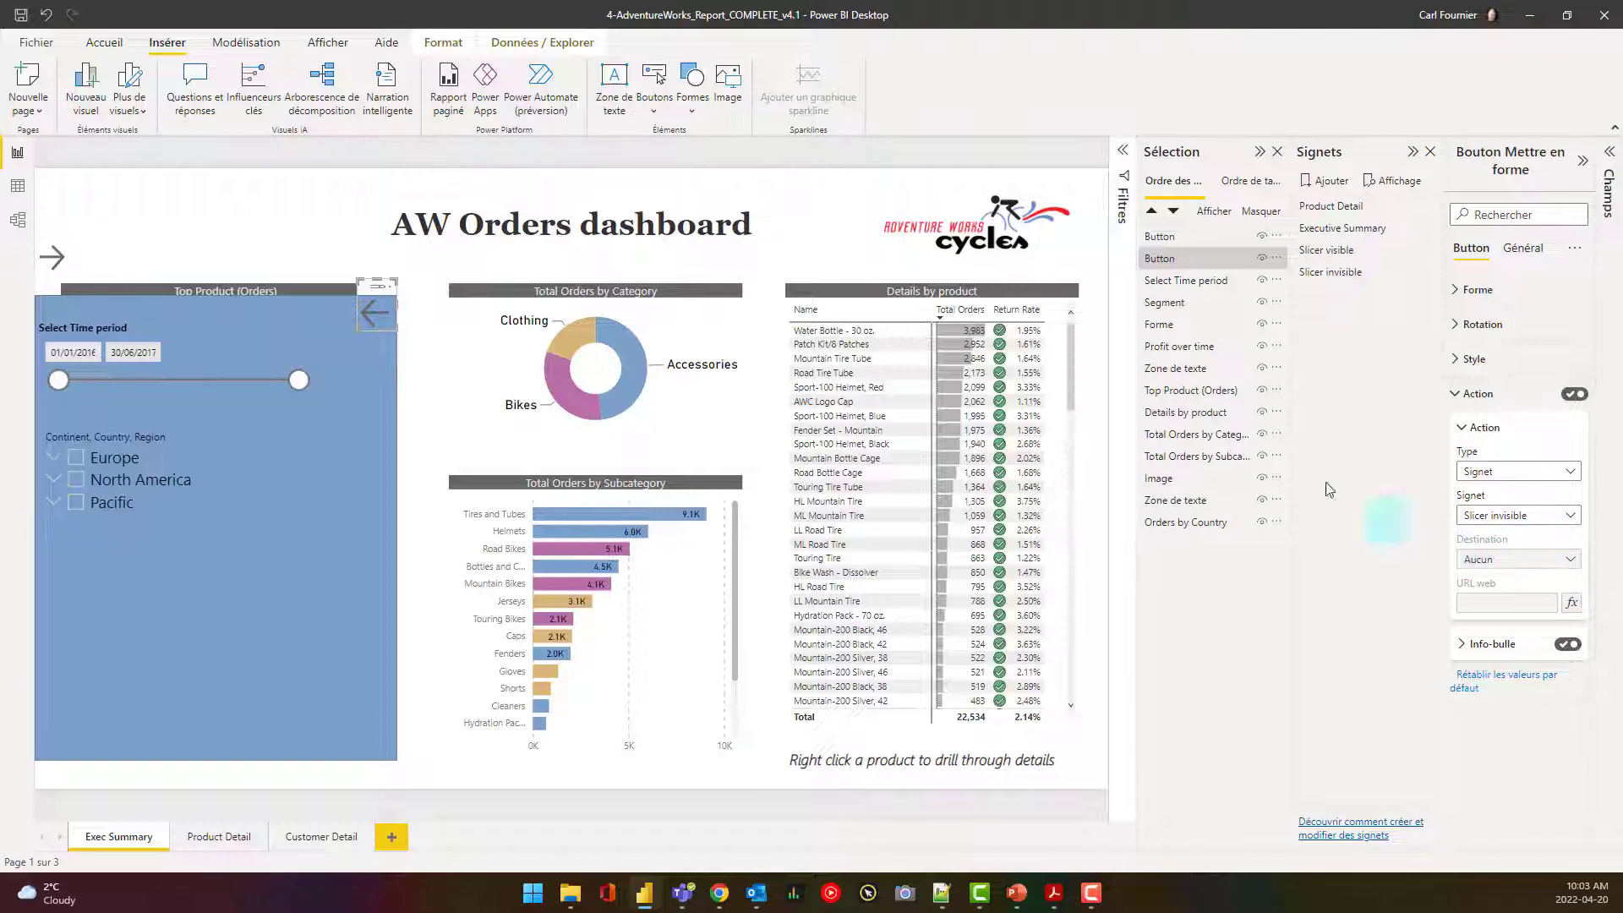